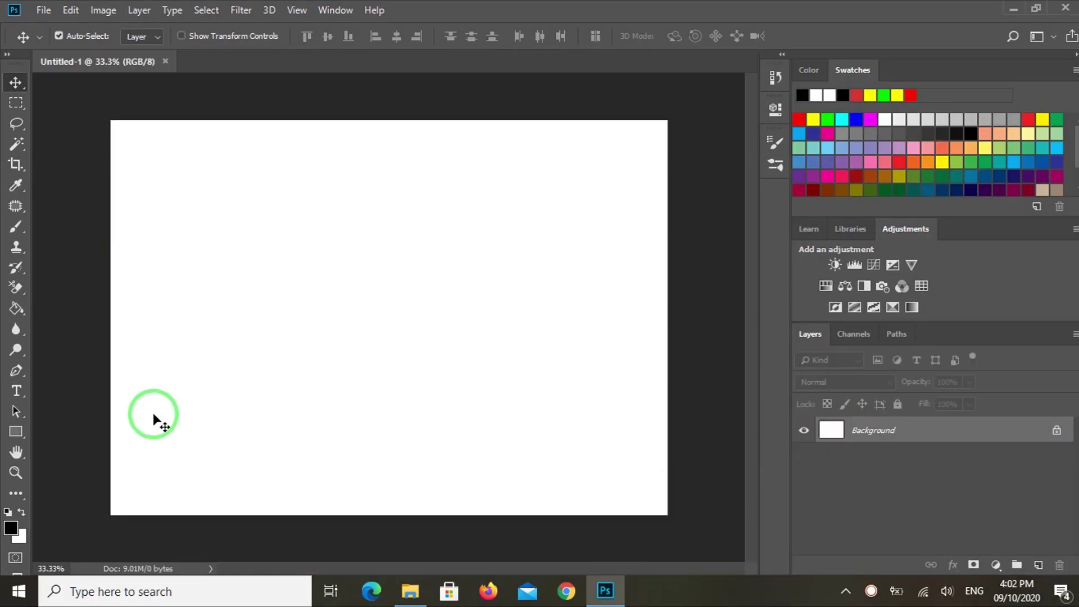
Create a new landscape photo document of 1500 x 1000 pixels at 300 pixels/inch with a white background.
click(45, 10)
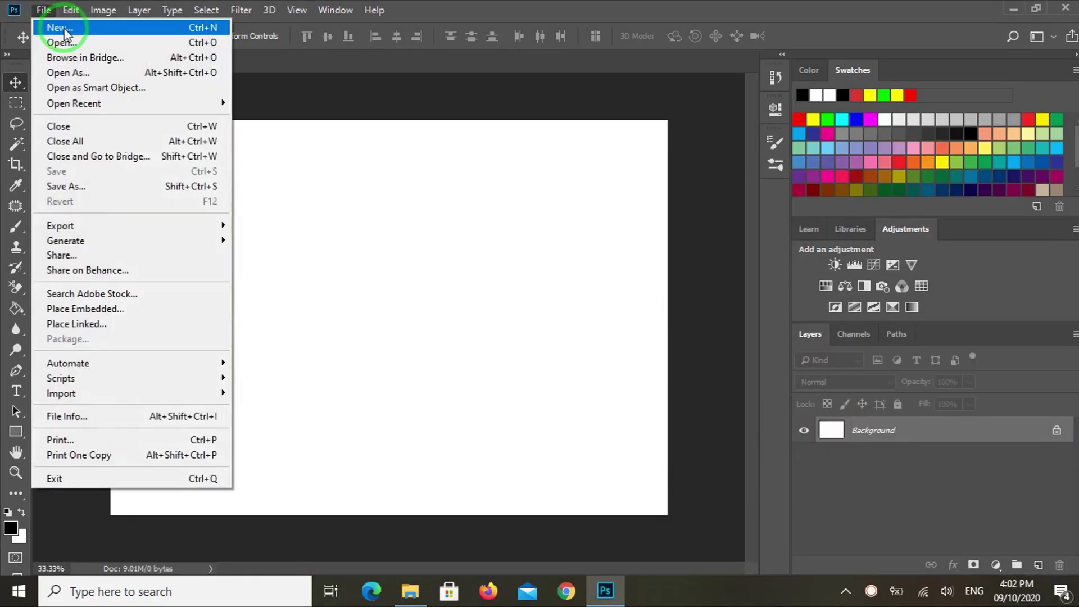
click(61, 25)
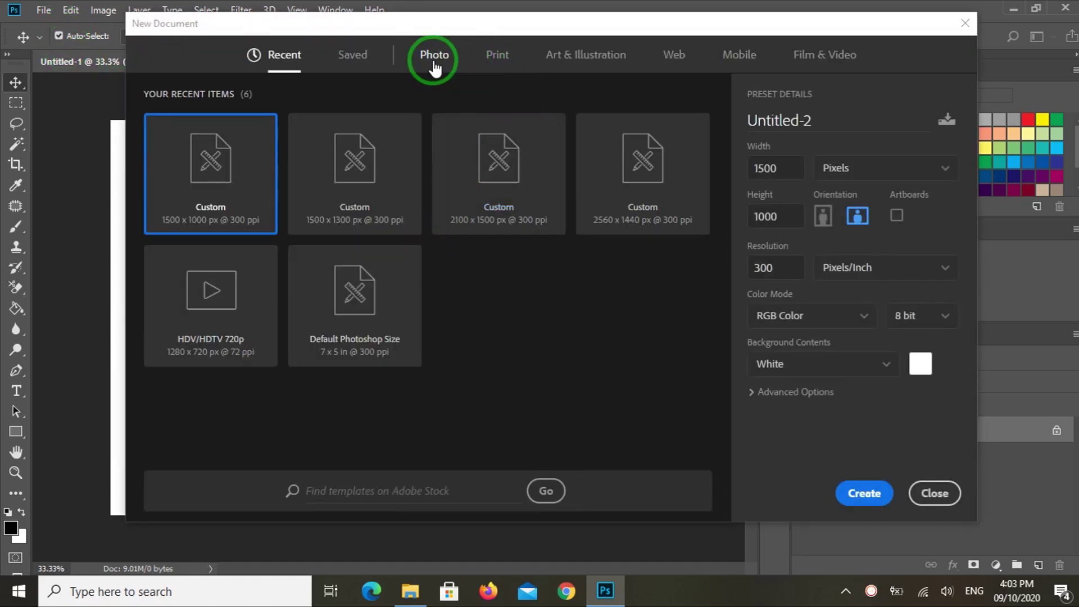
click(434, 63)
click(837, 169)
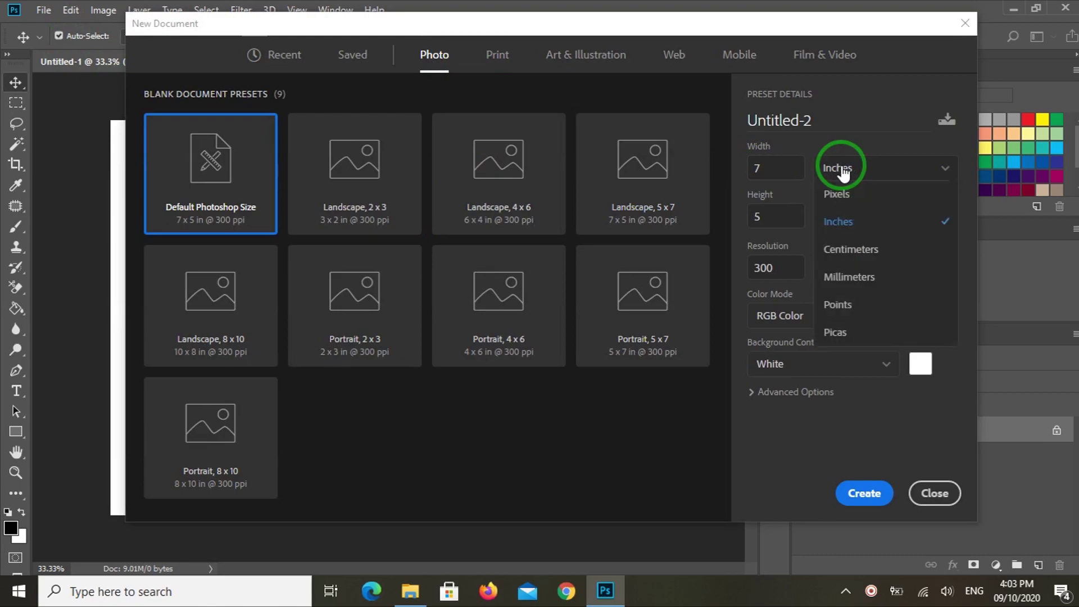
click(856, 193)
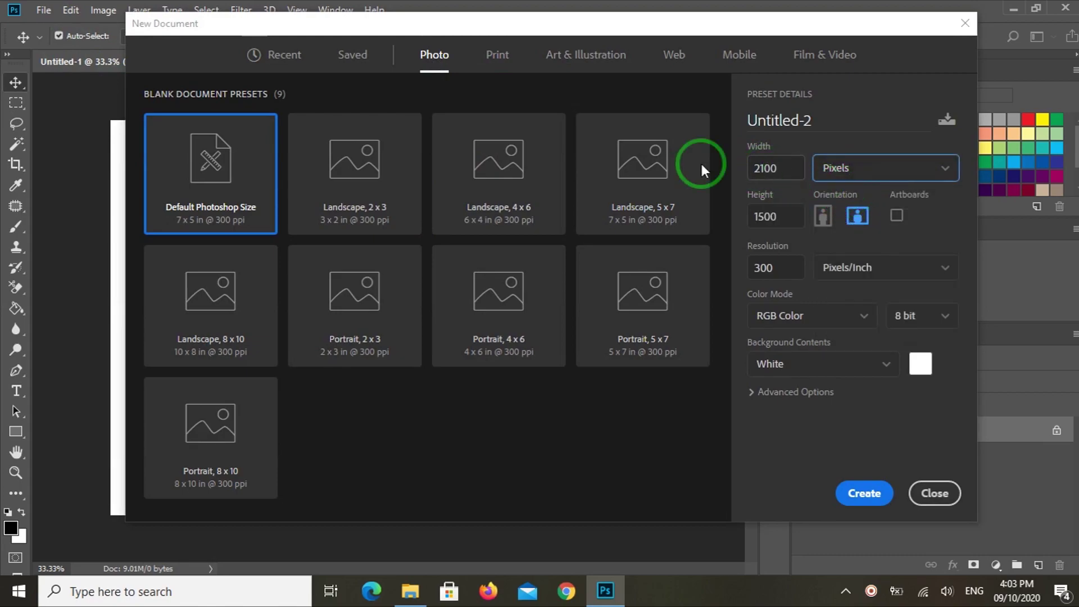
text(1500)
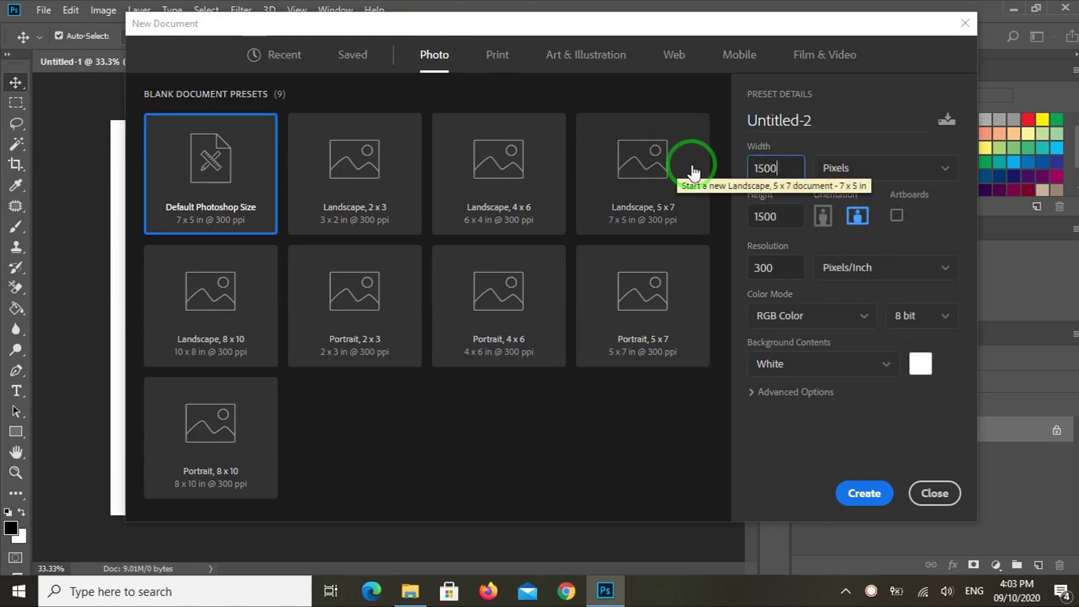
text(1)
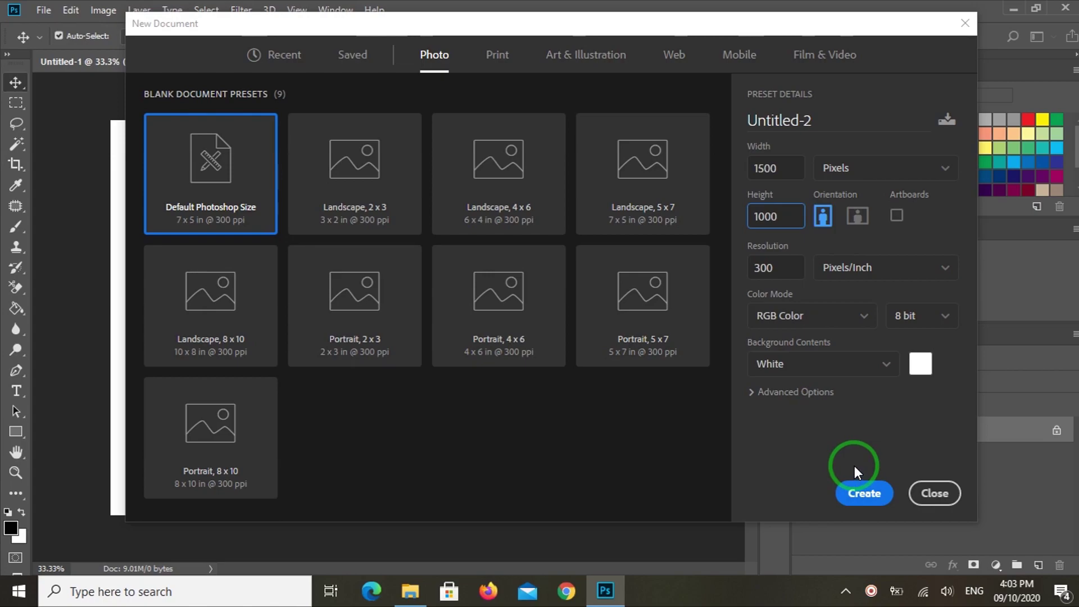
click(859, 224)
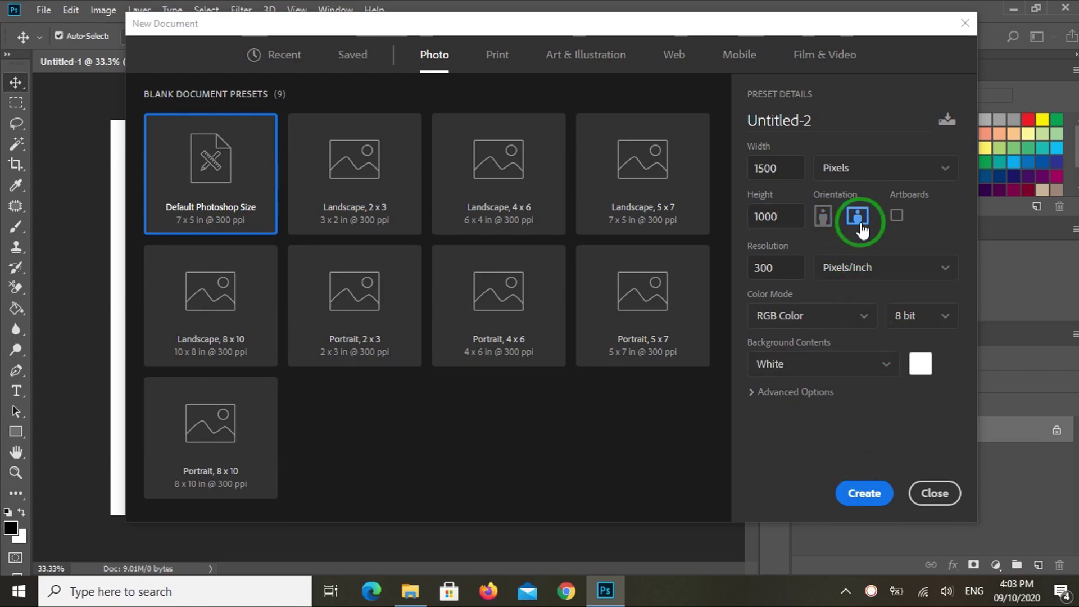
click(862, 494)
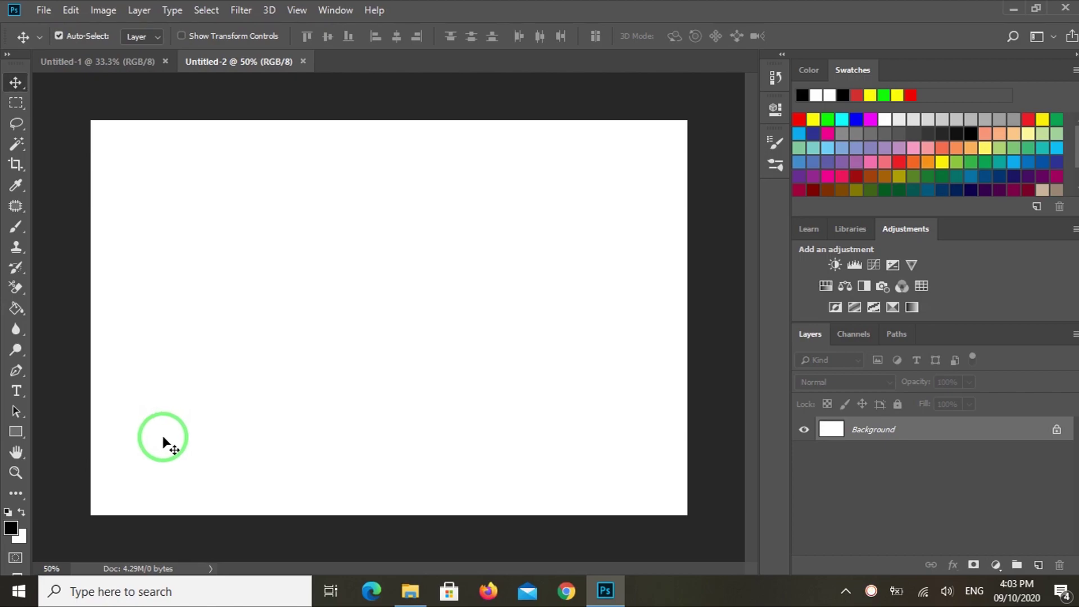
Fill the Background layer with black using the Paint Bucket Tool.
click(16, 308)
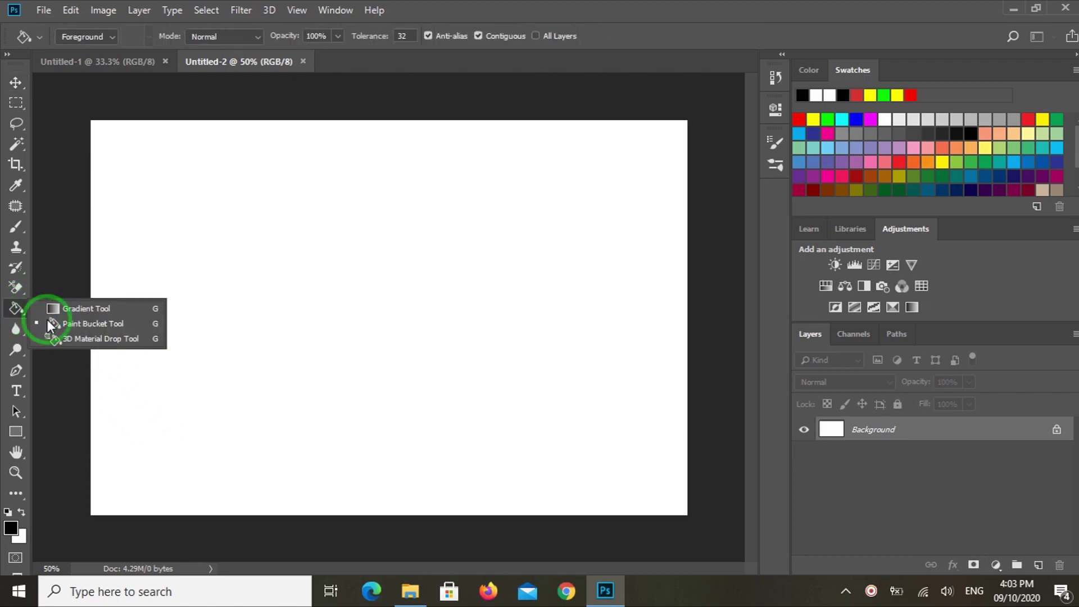
click(68, 325)
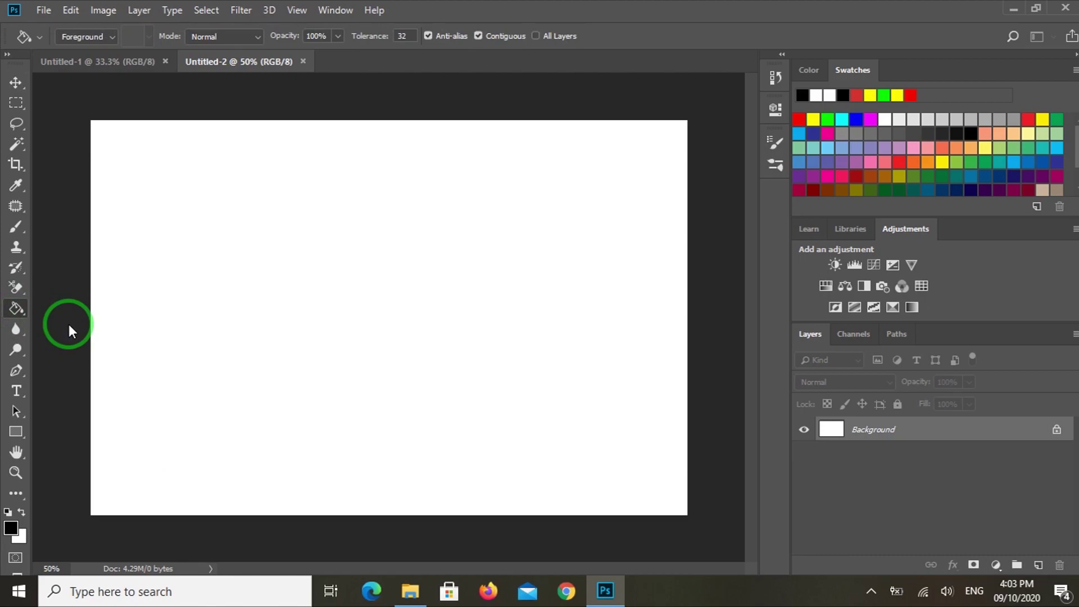
click(843, 96)
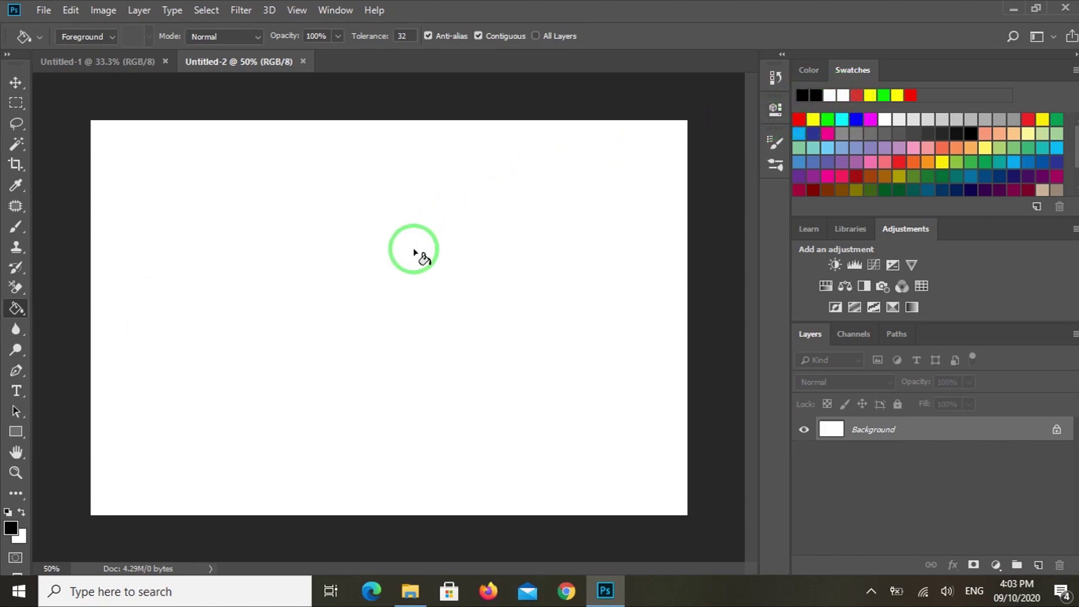
click(414, 250)
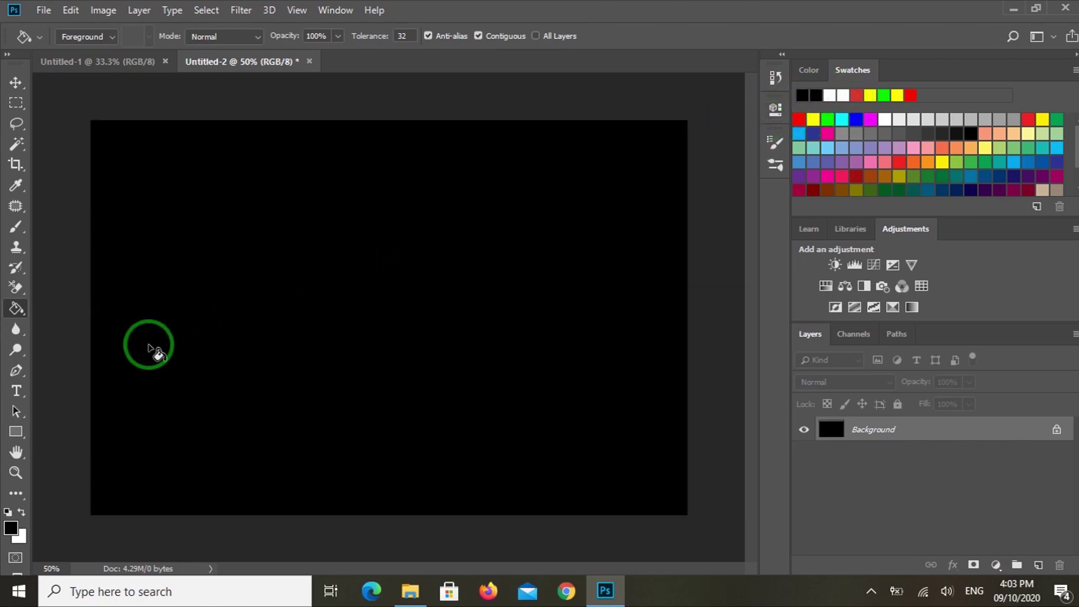
Add the white text SAMPLE to the canvas in 48 pt Extinction Event.
click(15, 395)
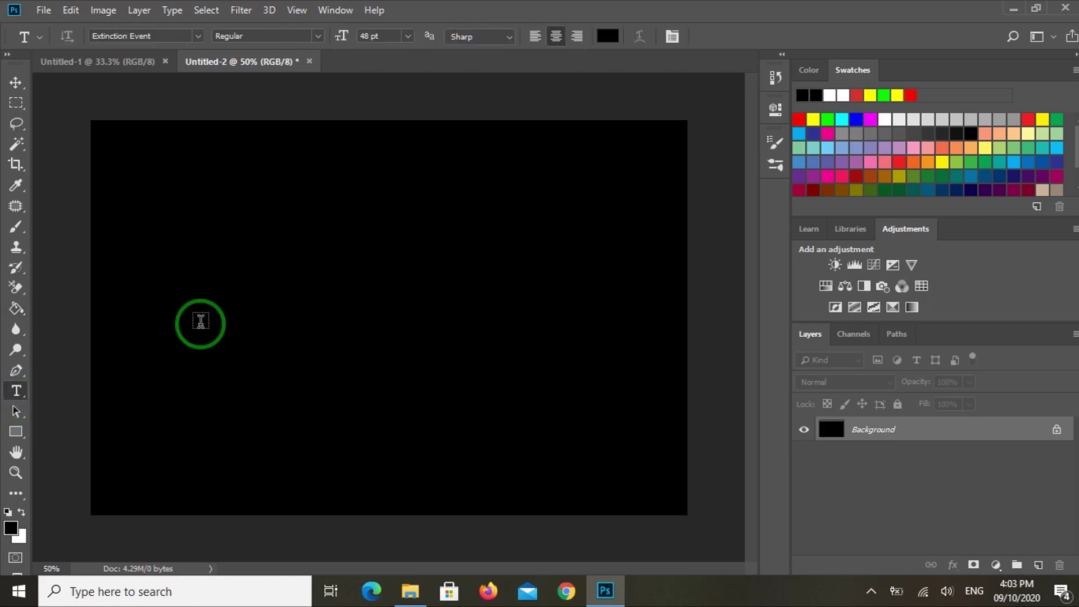
click(217, 310)
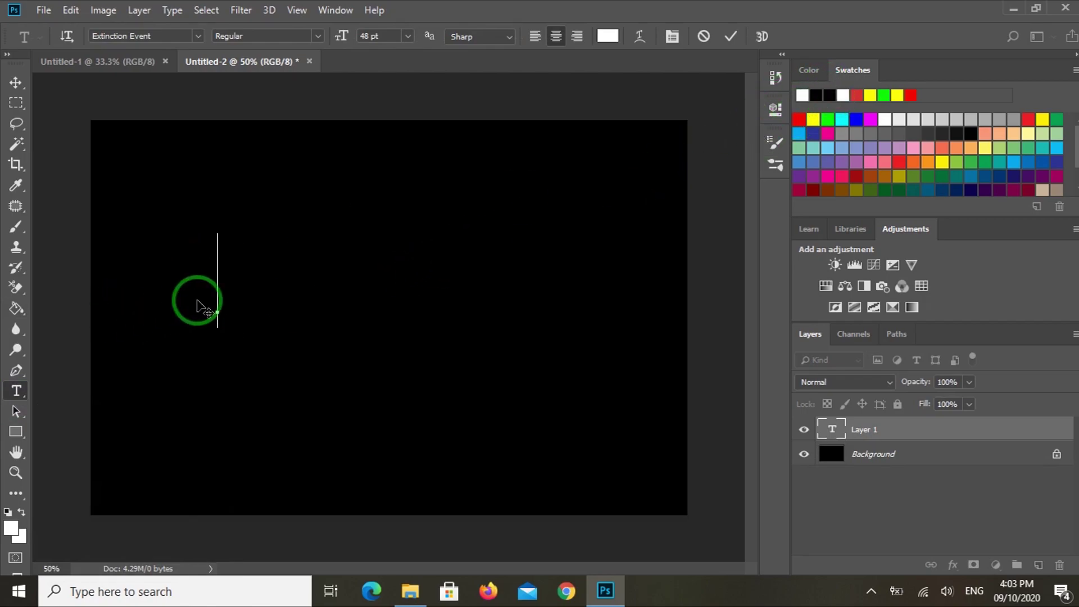
text(SA)
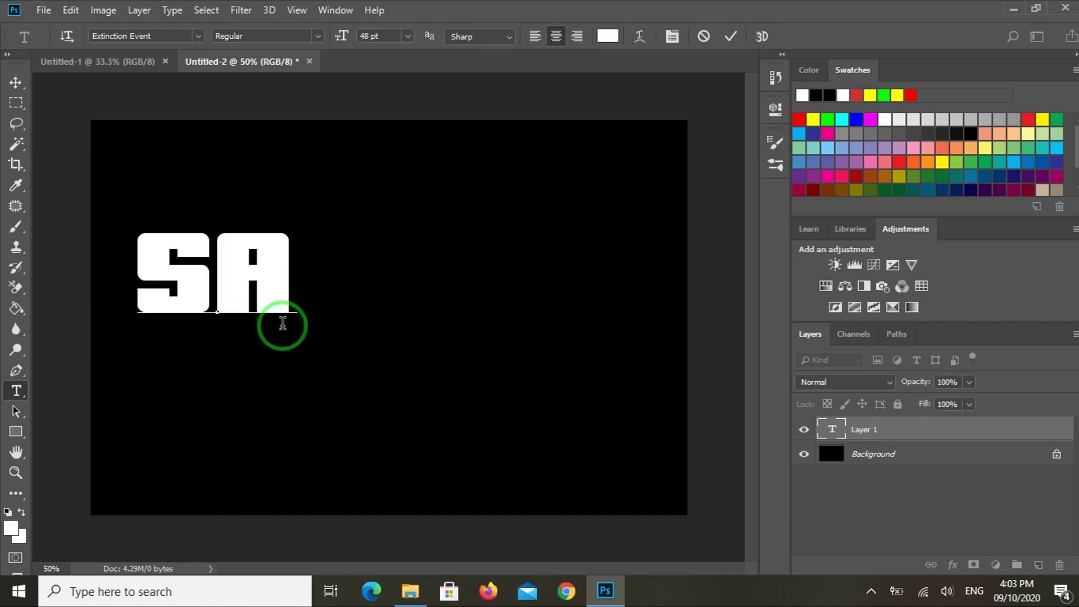
text(MPLE)
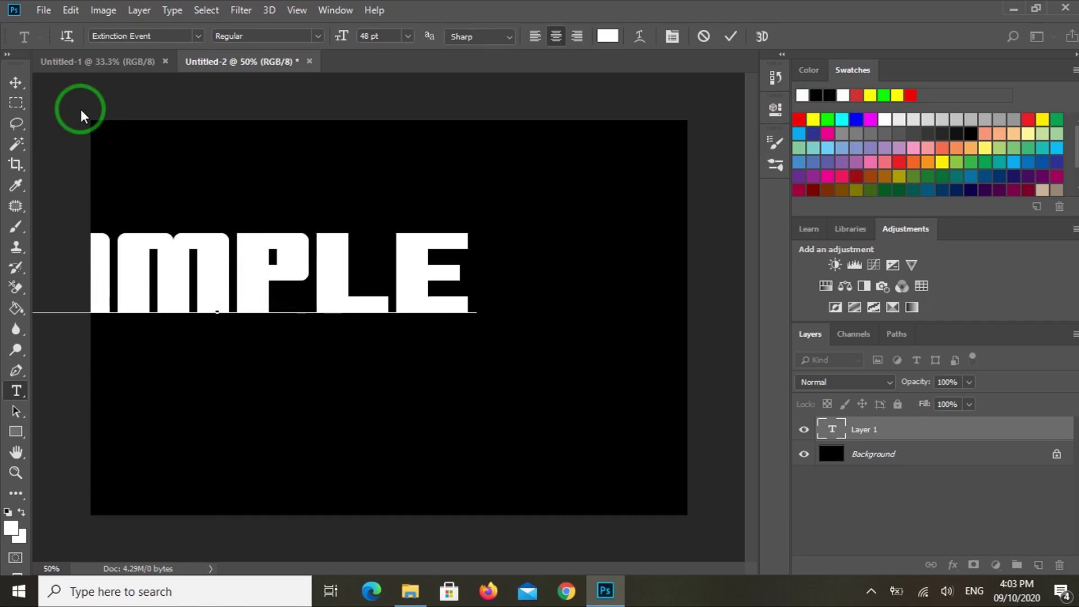
Move the SAMPLE text to the middle of the canvas and stretch it to about 105% width and 343% height.
click(16, 82)
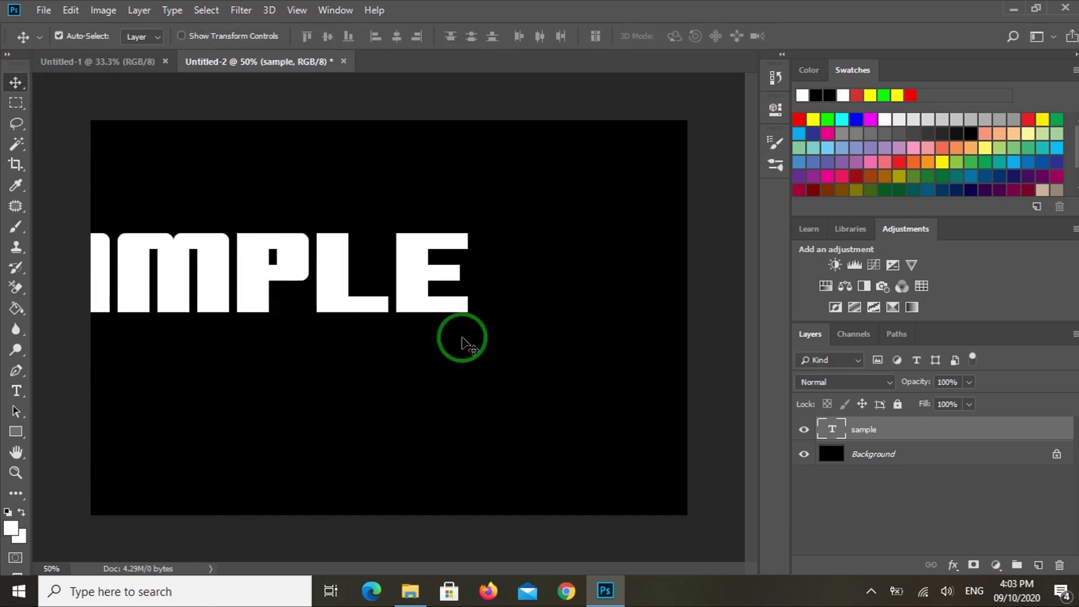
drag(330, 285, 493, 339)
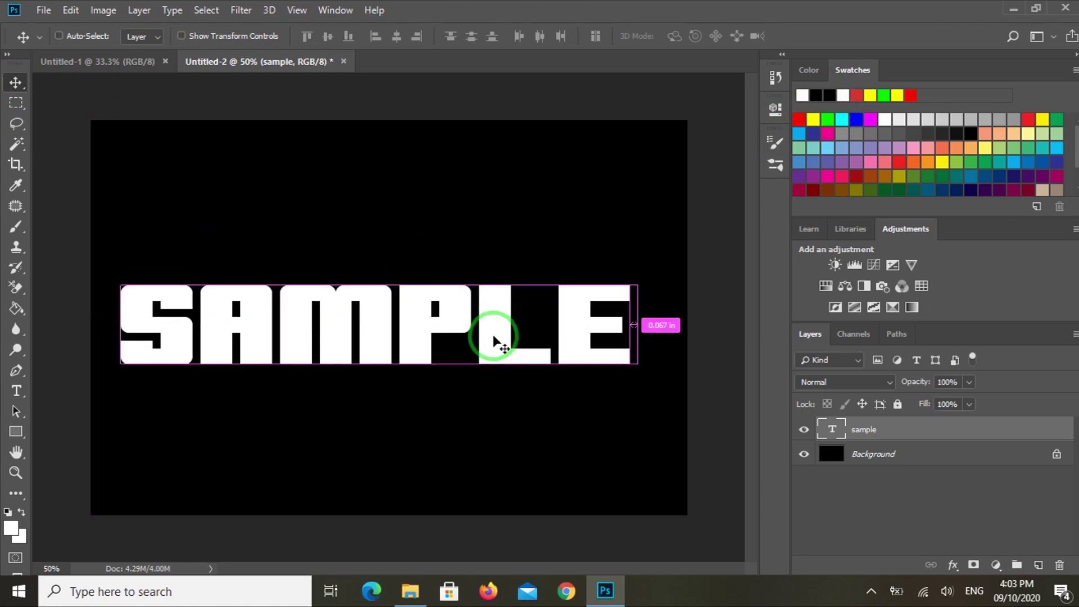
key(ctrl+t)
drag(380, 285, 380, 157)
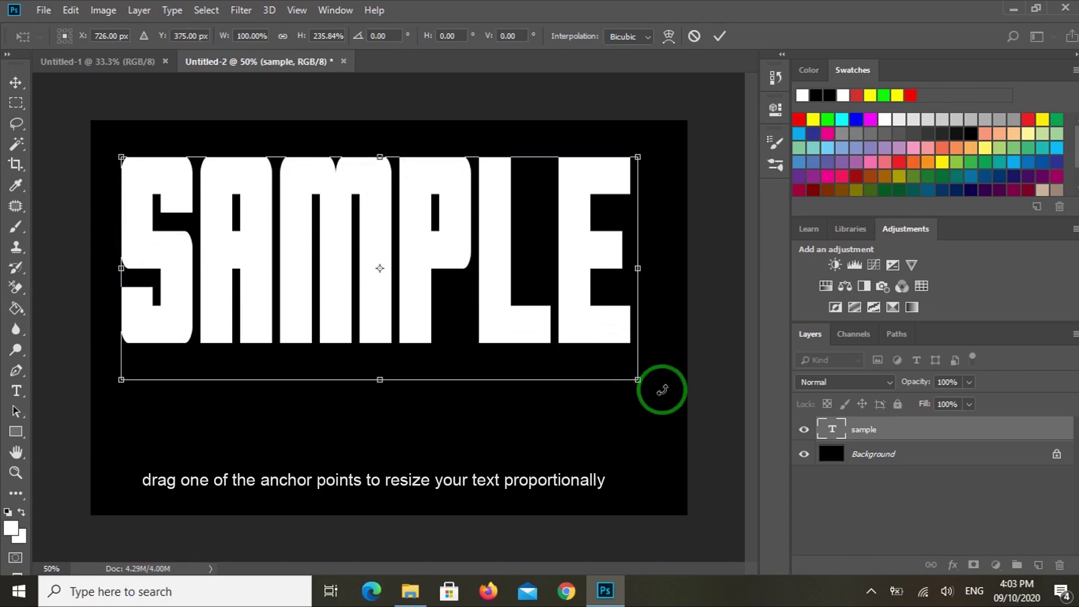
drag(637, 379, 665, 481)
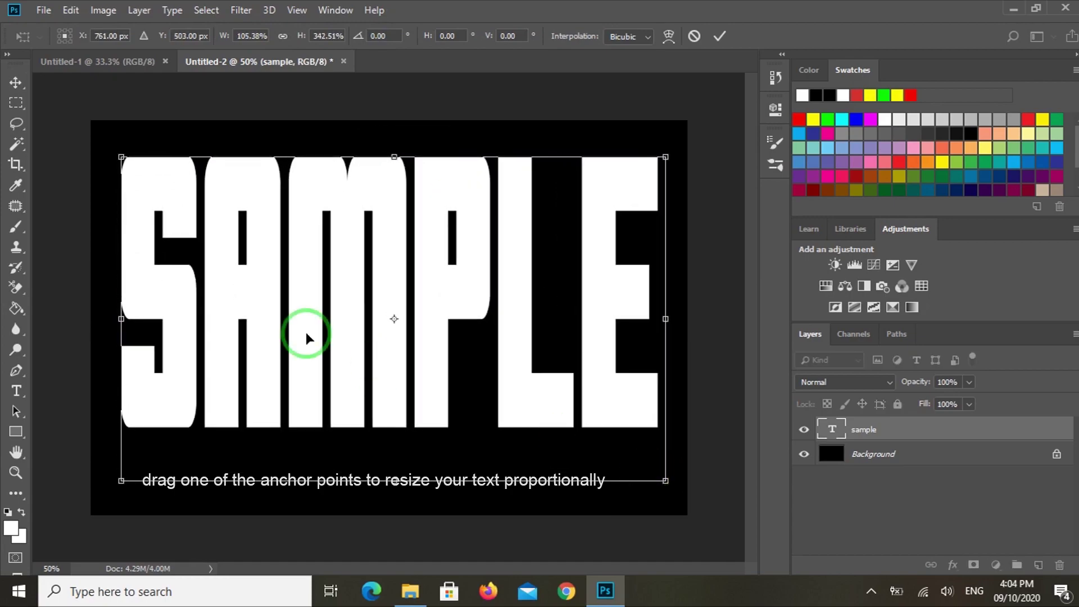
drag(410, 313, 409, 345)
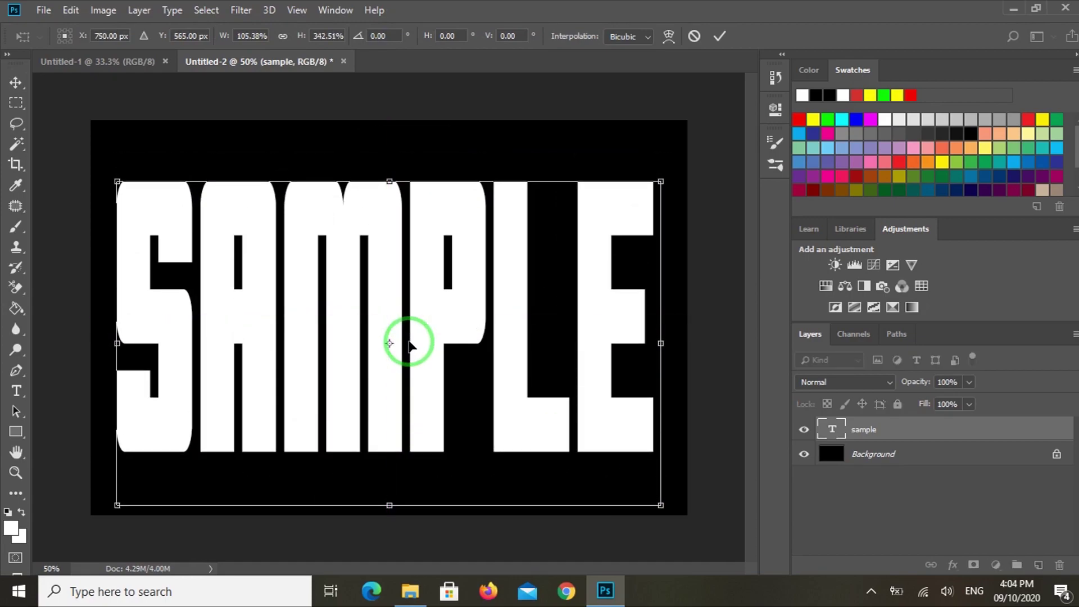
key(Return)
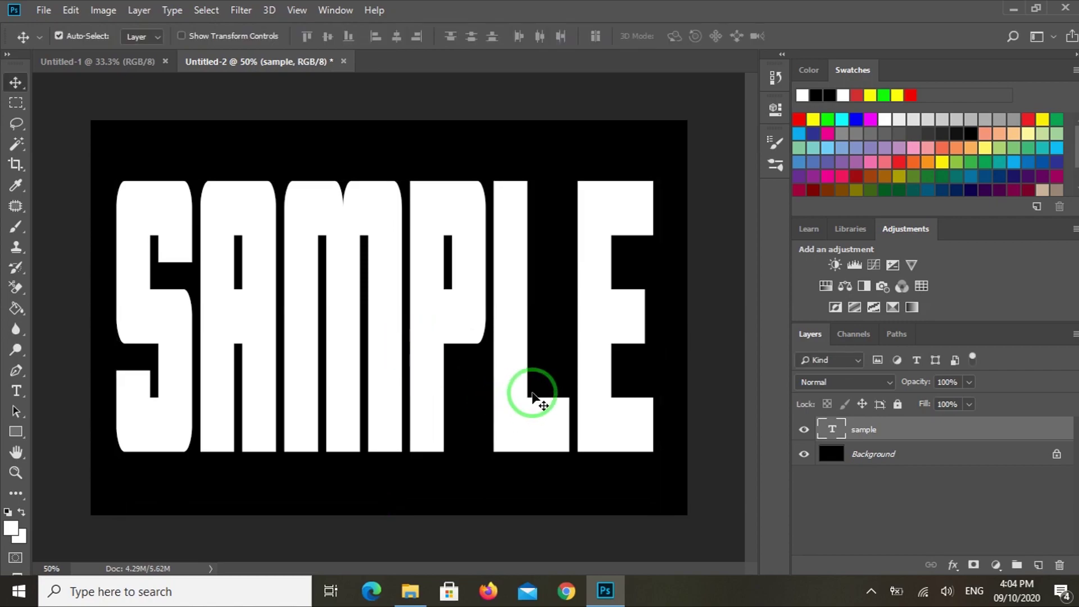
Close the blank Untitled-1 document and open the Pictures folder in a new File Explorer window.
click(165, 61)
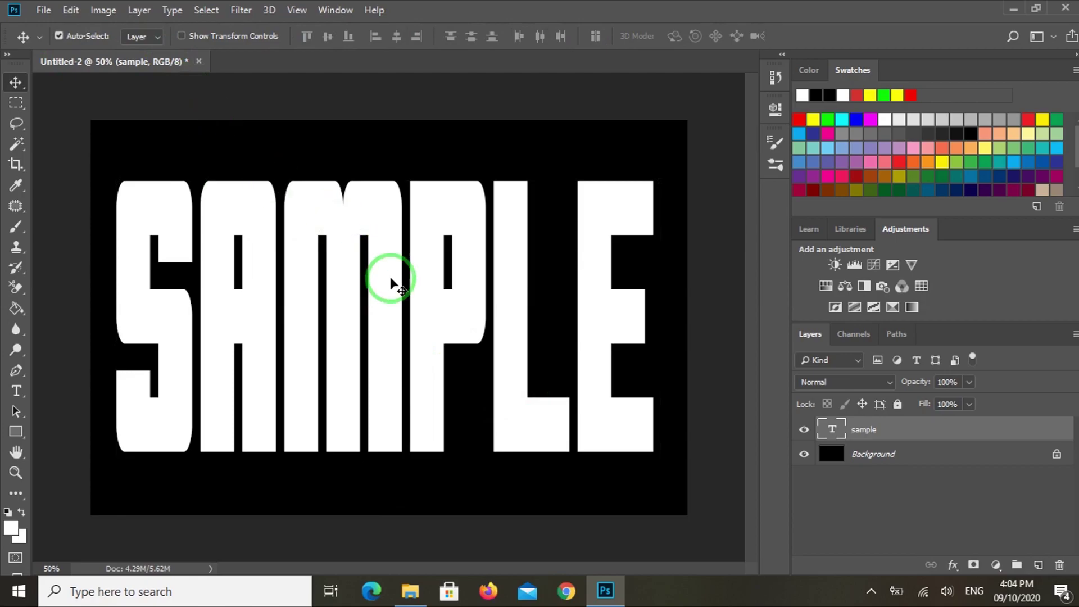
click(411, 591)
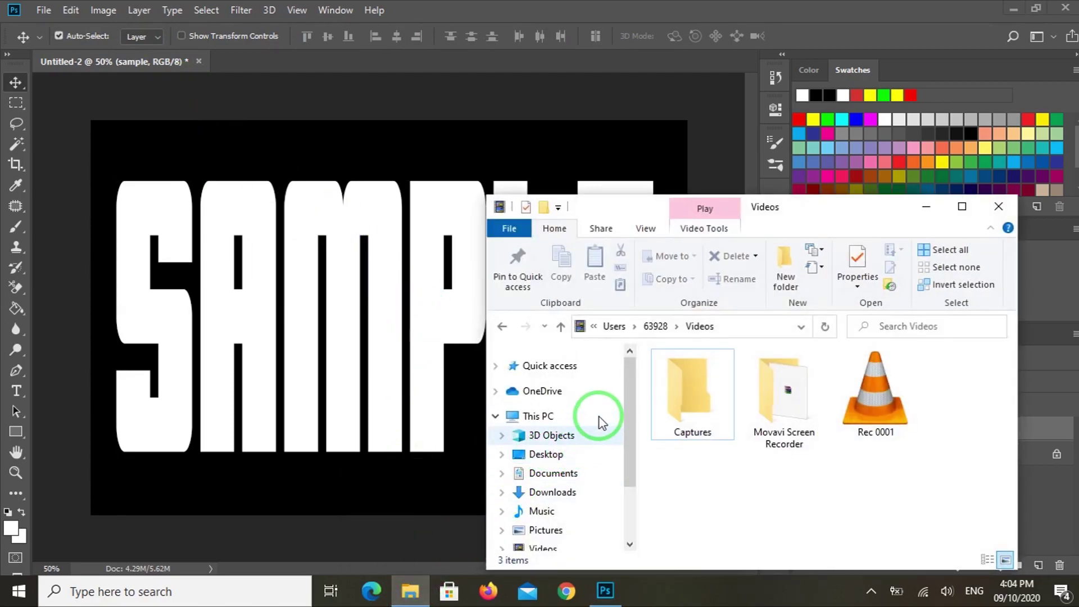
right_click(545, 530)
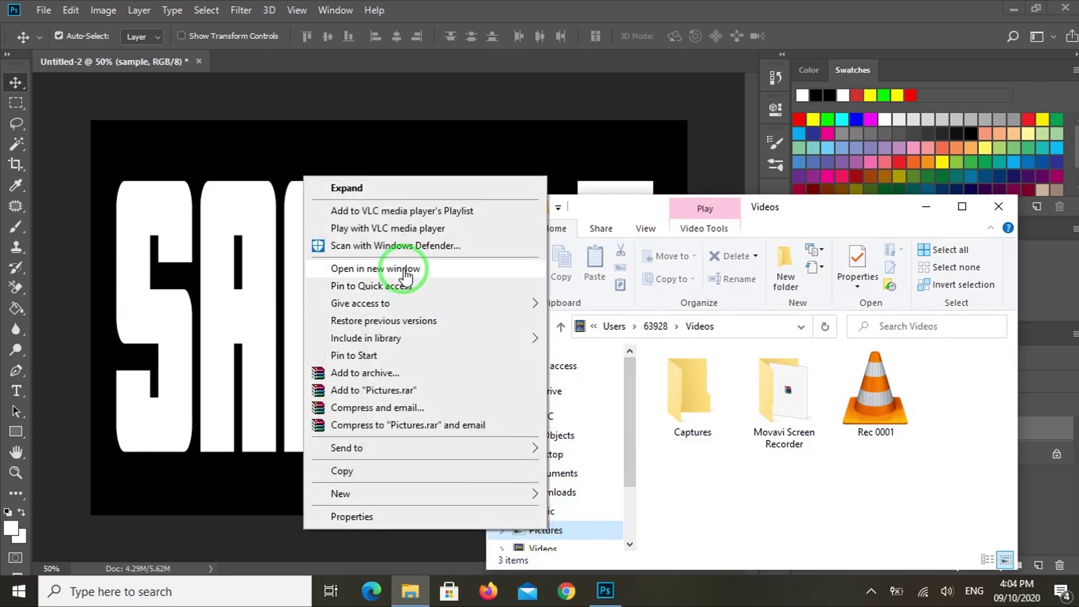
click(405, 270)
click(891, 438)
click(927, 207)
Open the image 2 (2) from New folder inside Pictures with Adobe Photoshop CC 2018.
double_click(899, 214)
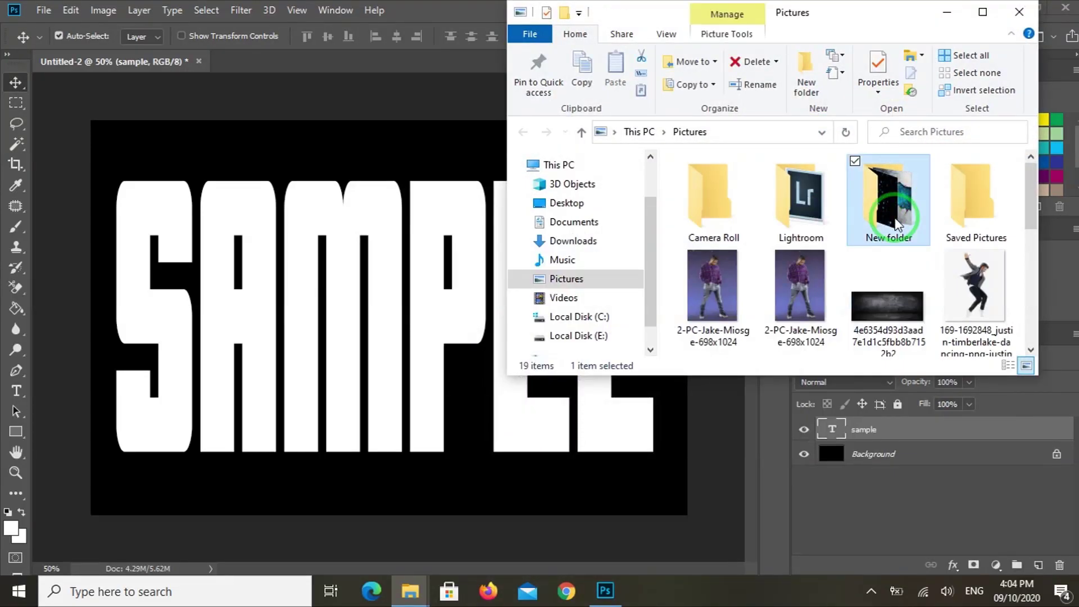
click(893, 217)
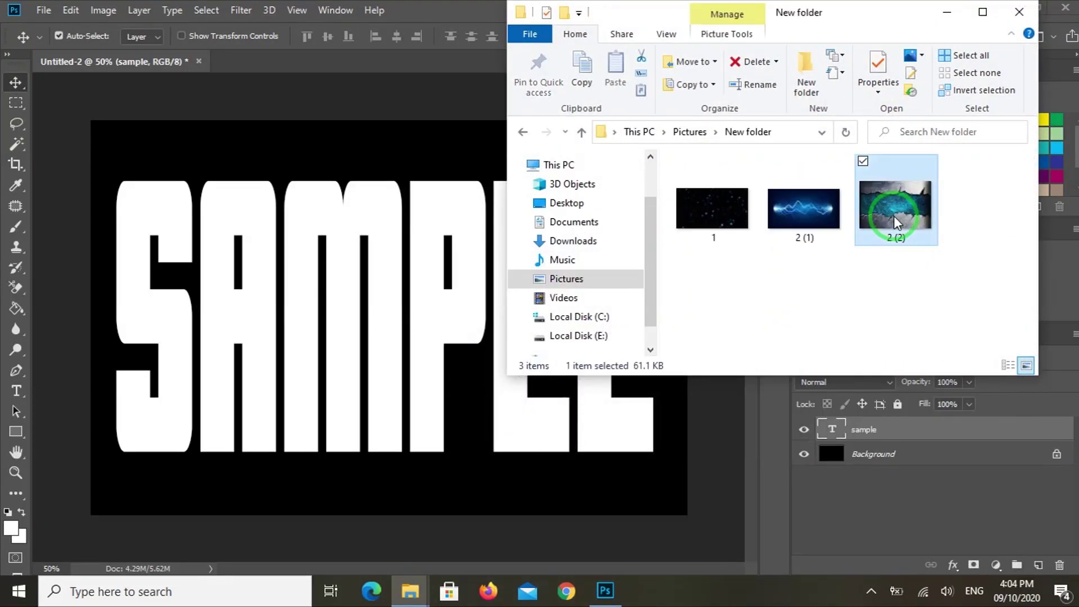
right_click(894, 216)
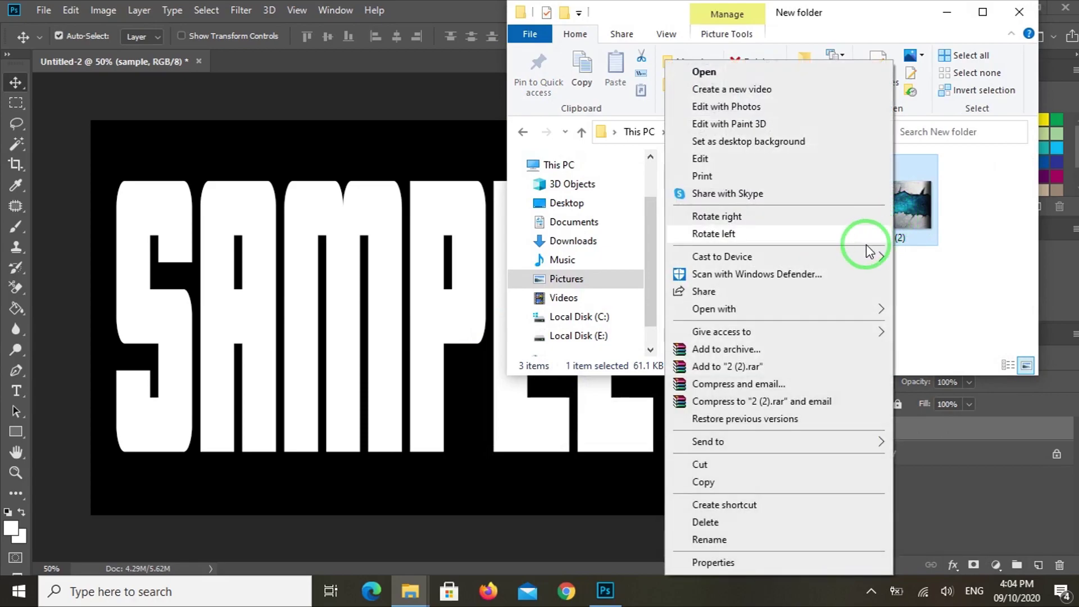
mouse_move(832, 315)
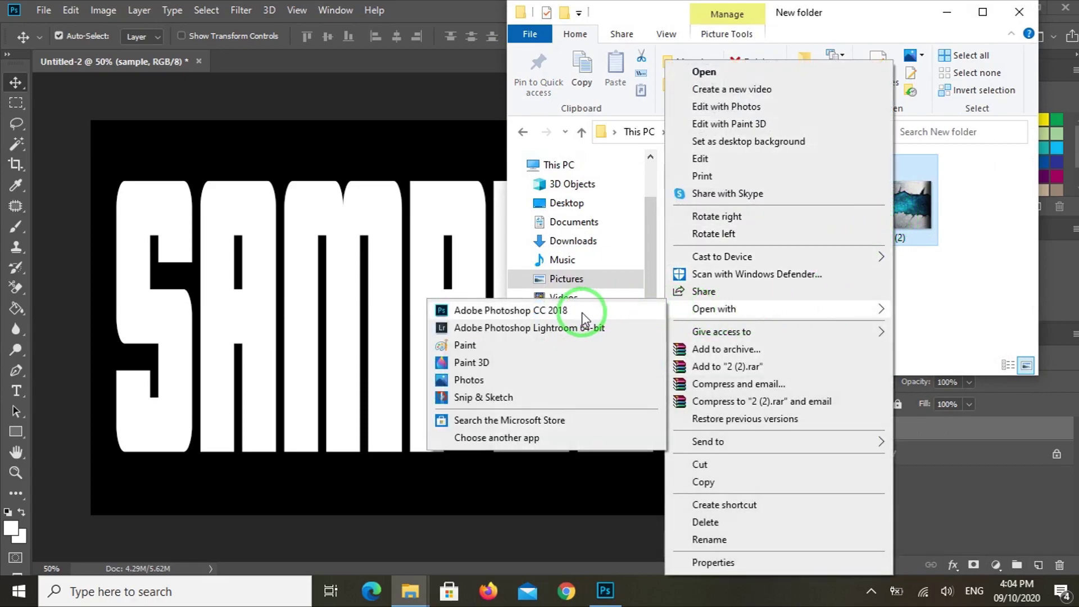
click(578, 310)
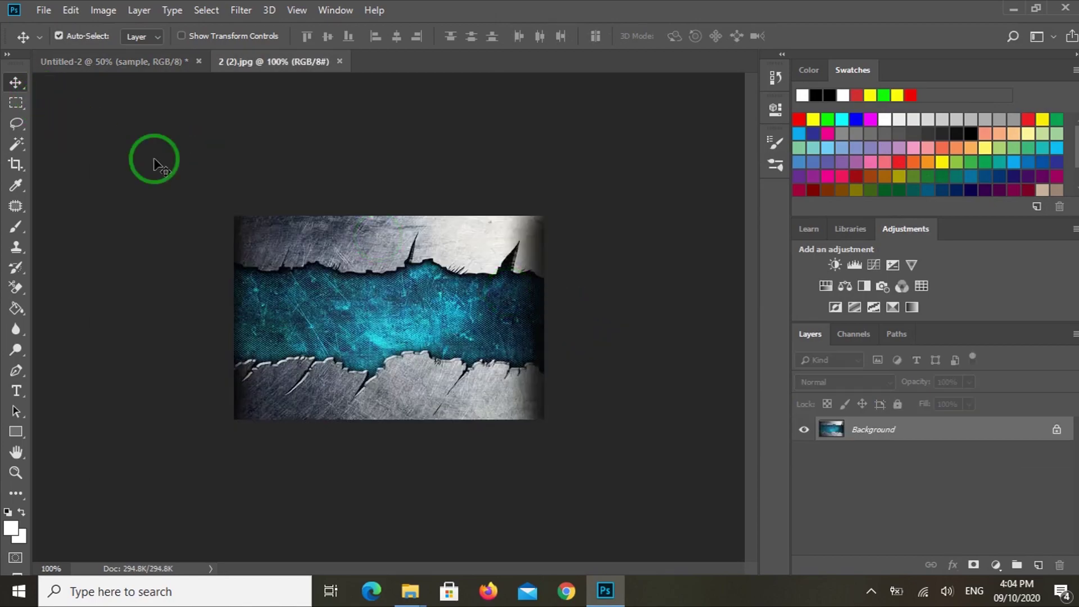
Define the metal image as a pattern named metal and close the image document.
click(76, 10)
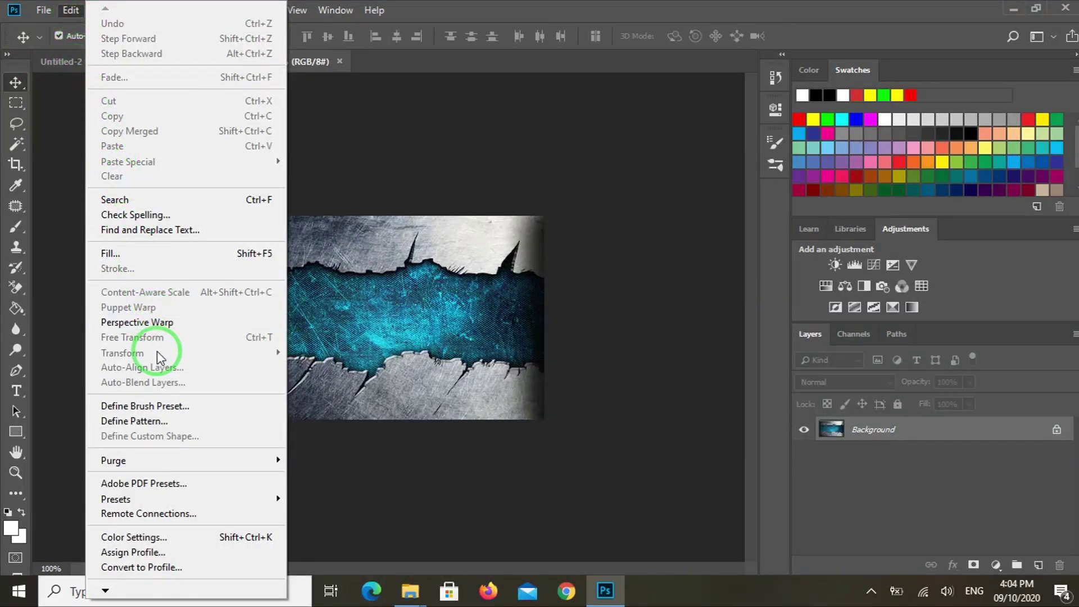
click(140, 422)
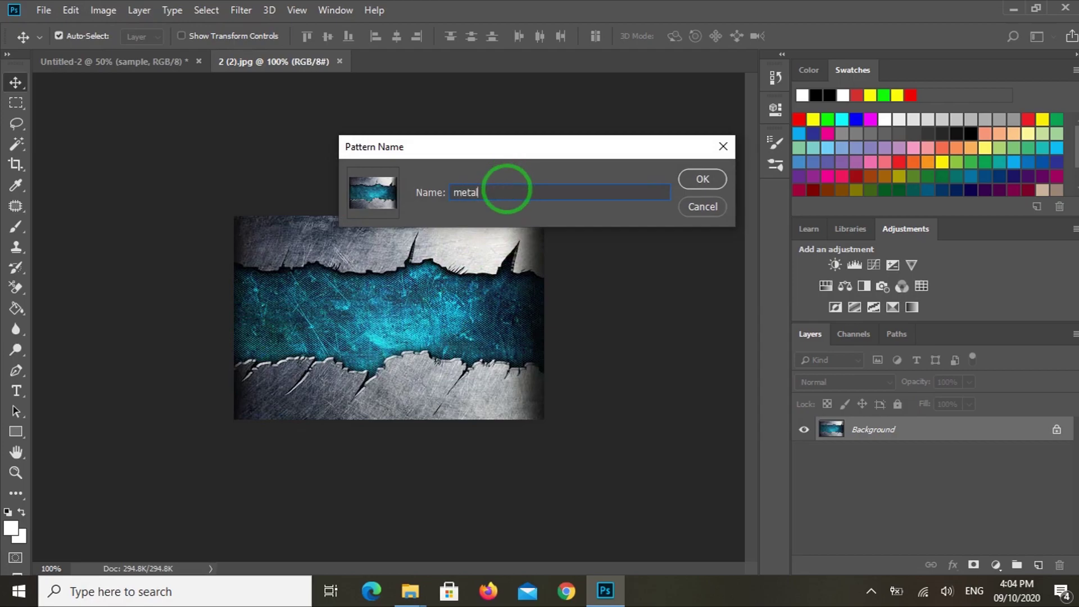
click(684, 180)
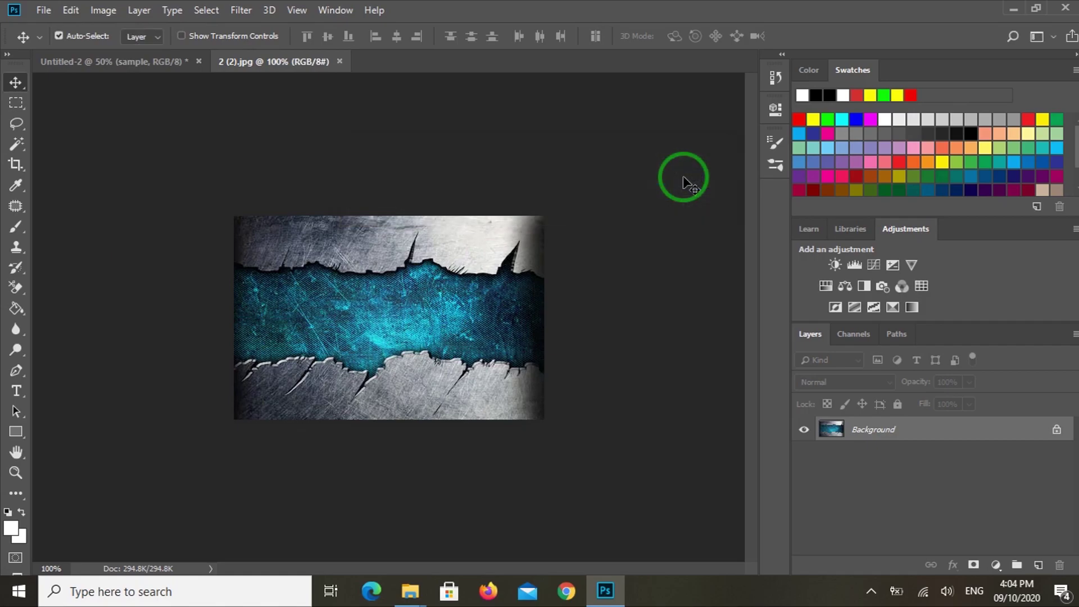
click(340, 62)
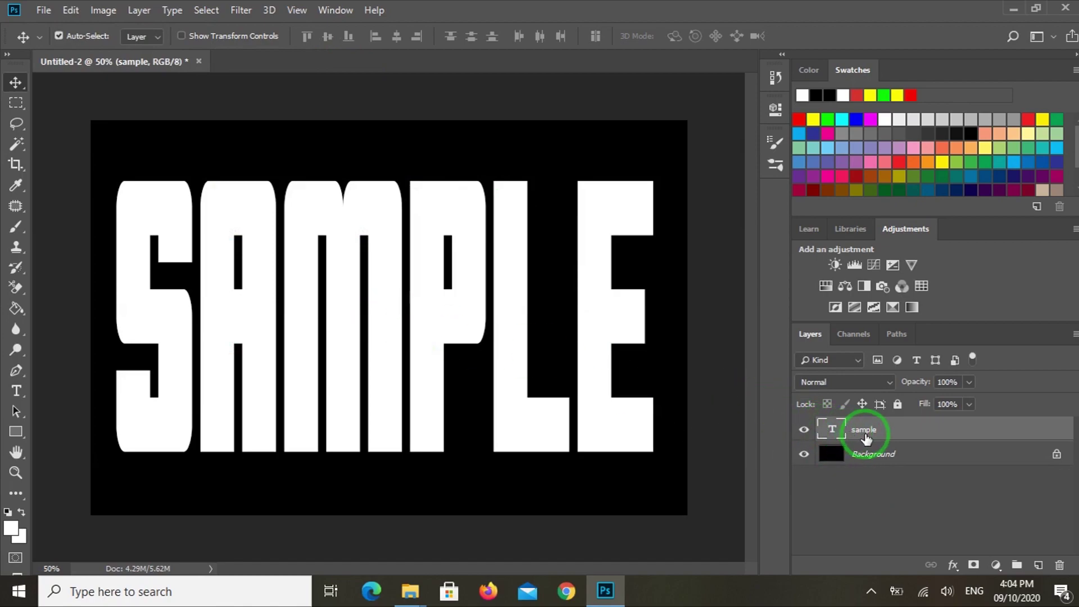
Add a Pattern Overlay to the sample text layer using the blue and grey cracked metal pattern.
click(953, 565)
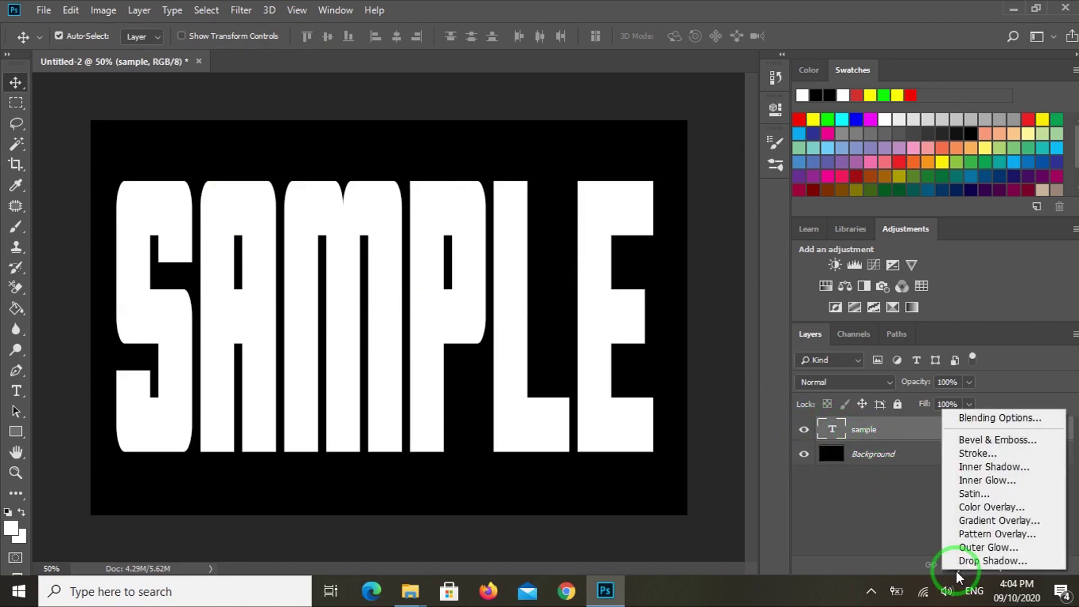
click(974, 539)
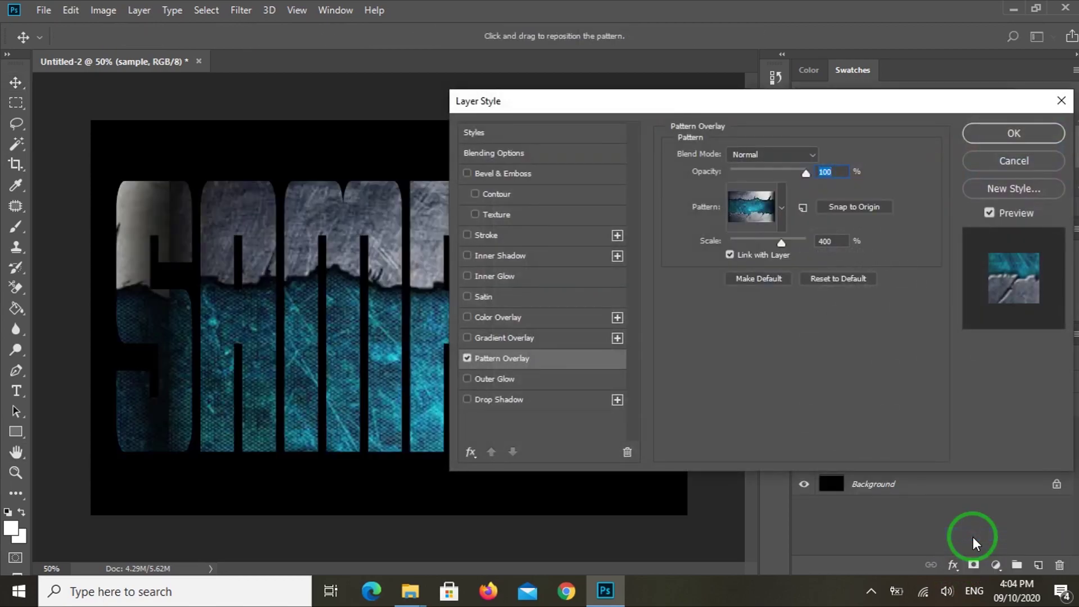
drag(612, 102, 671, 116)
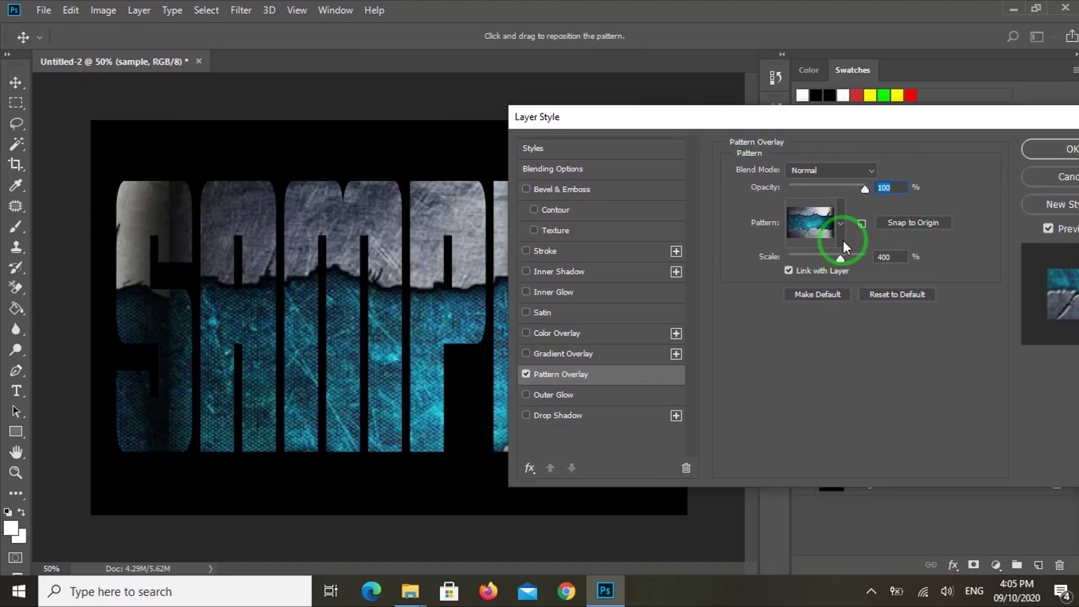
click(841, 222)
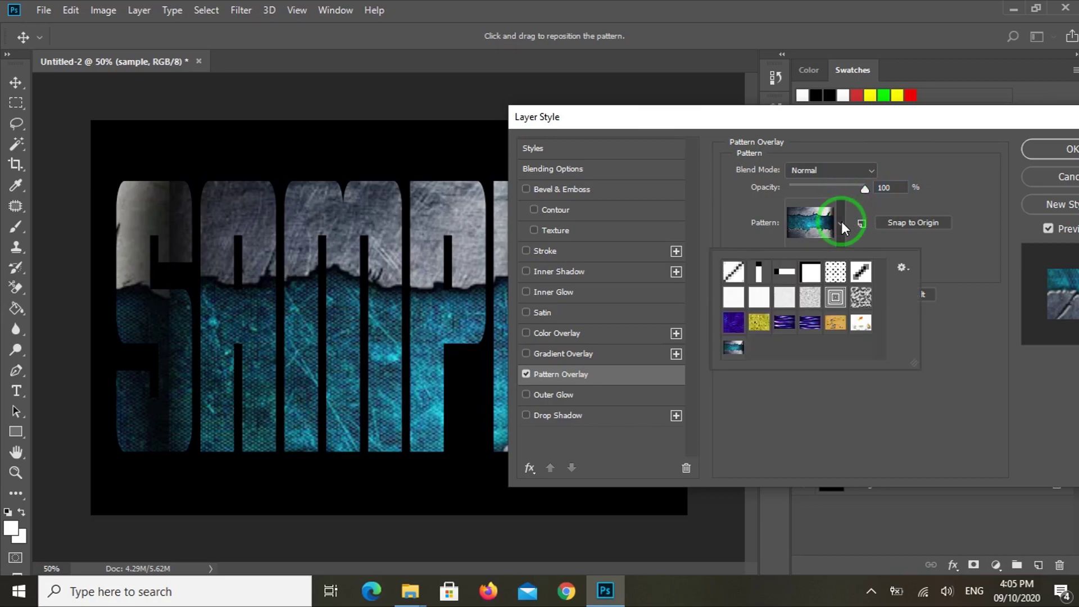
click(861, 323)
click(836, 322)
click(733, 347)
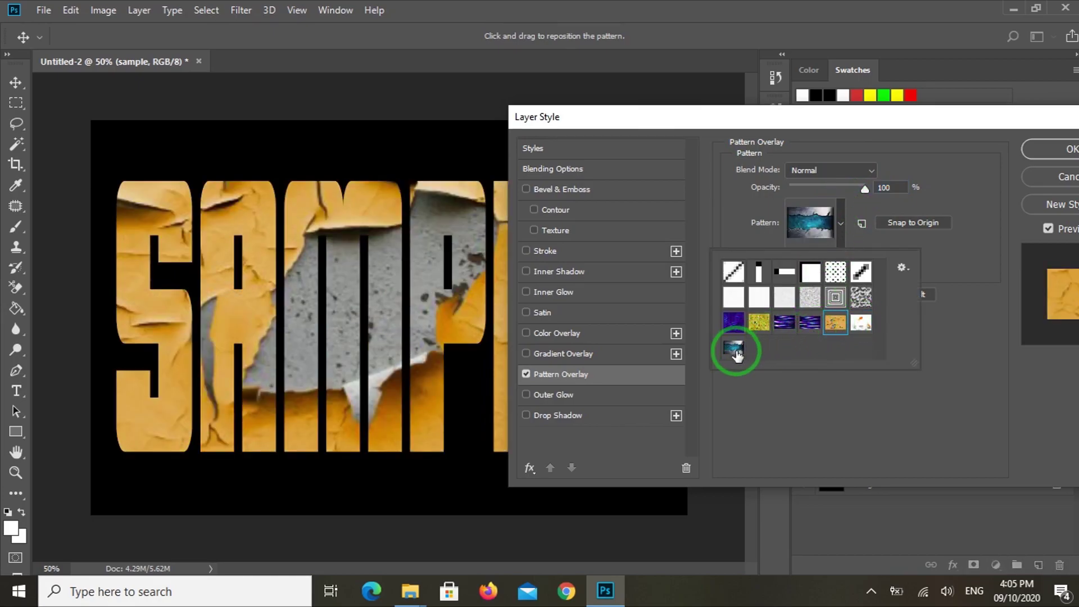
click(717, 290)
drag(638, 113, 764, 101)
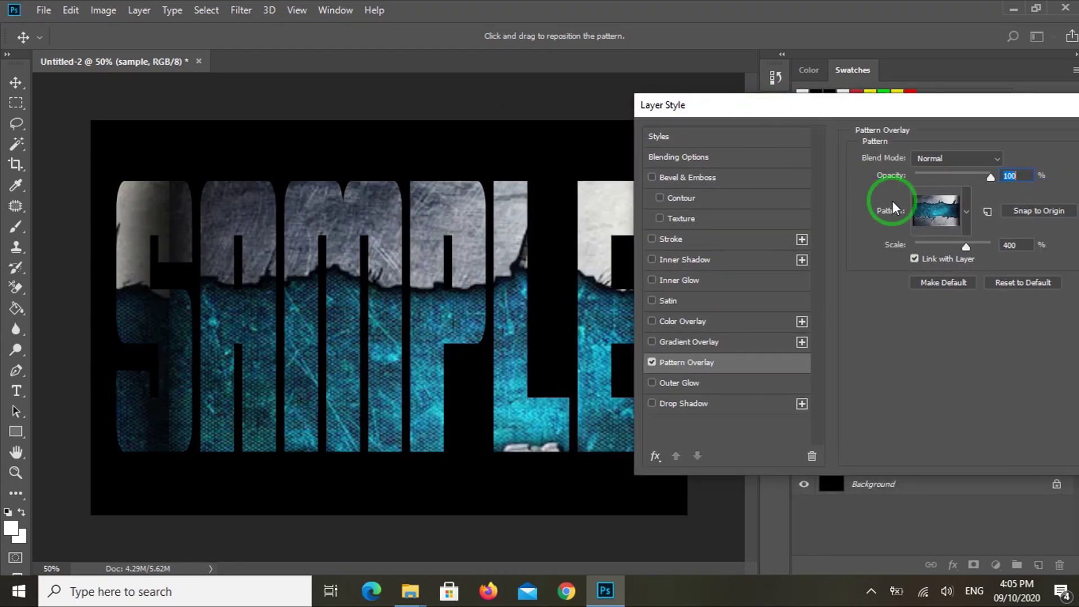
Try the metal pattern at 207% and 323% scale, repositioning the texture inside the letters each time.
drag(949, 251, 958, 248)
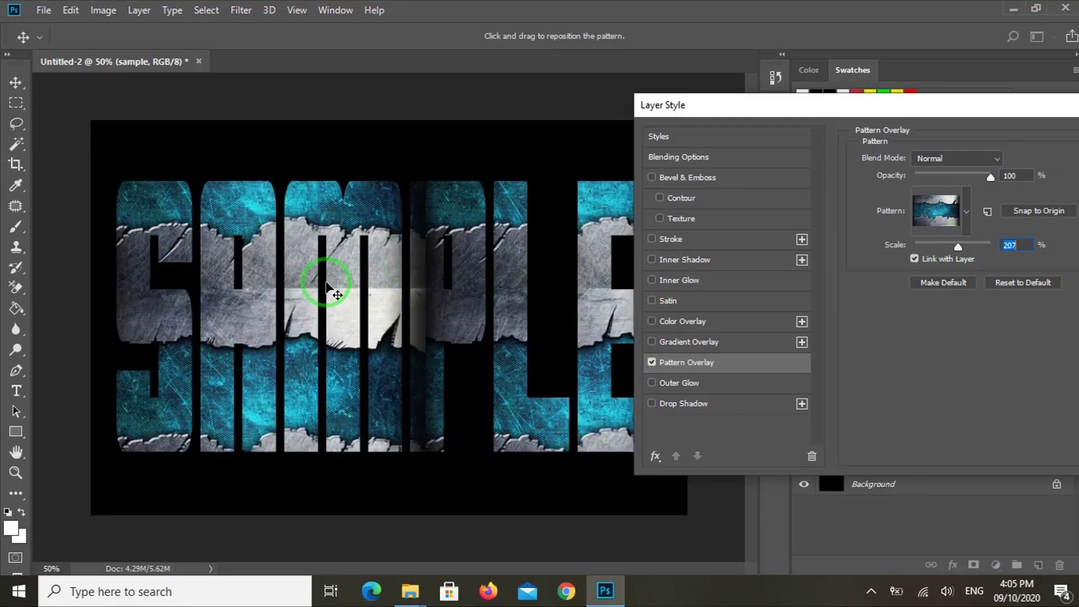
drag(298, 290, 271, 202)
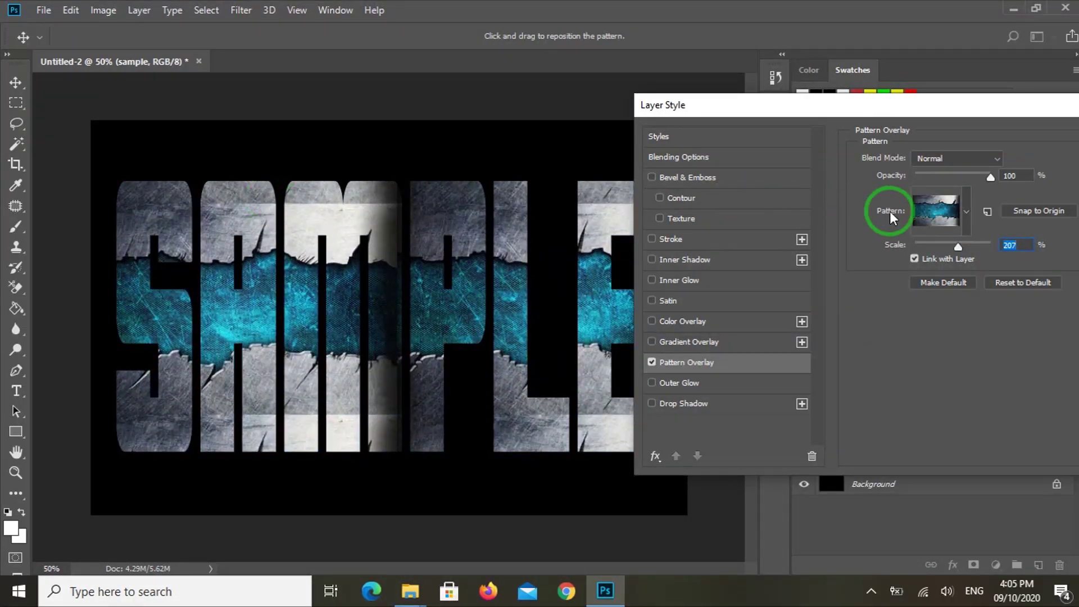
drag(962, 247, 963, 248)
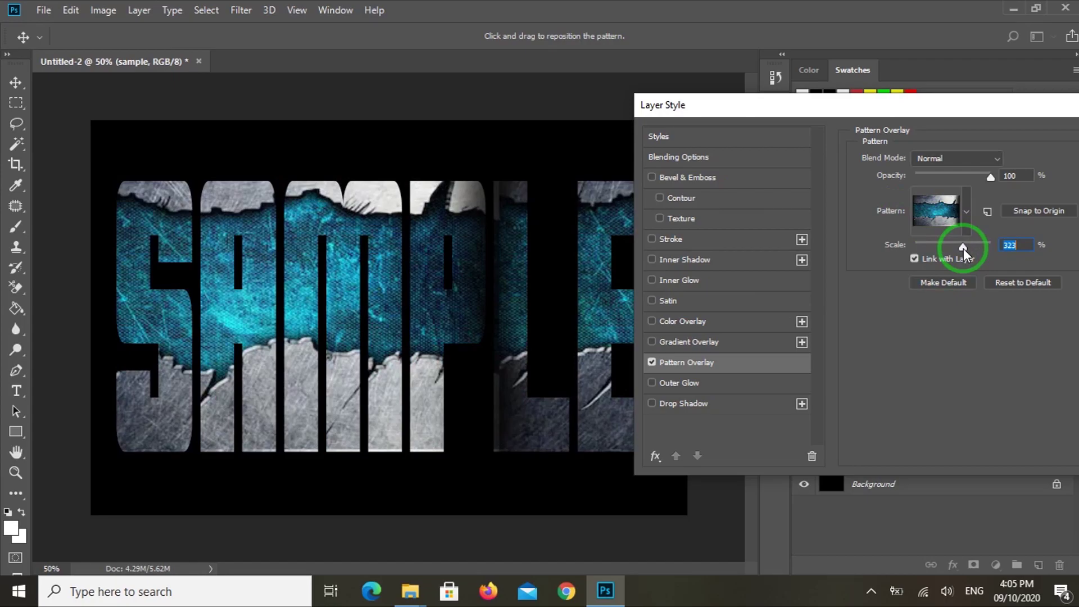
drag(450, 263, 426, 313)
drag(723, 102, 859, 174)
drag(549, 324, 494, 336)
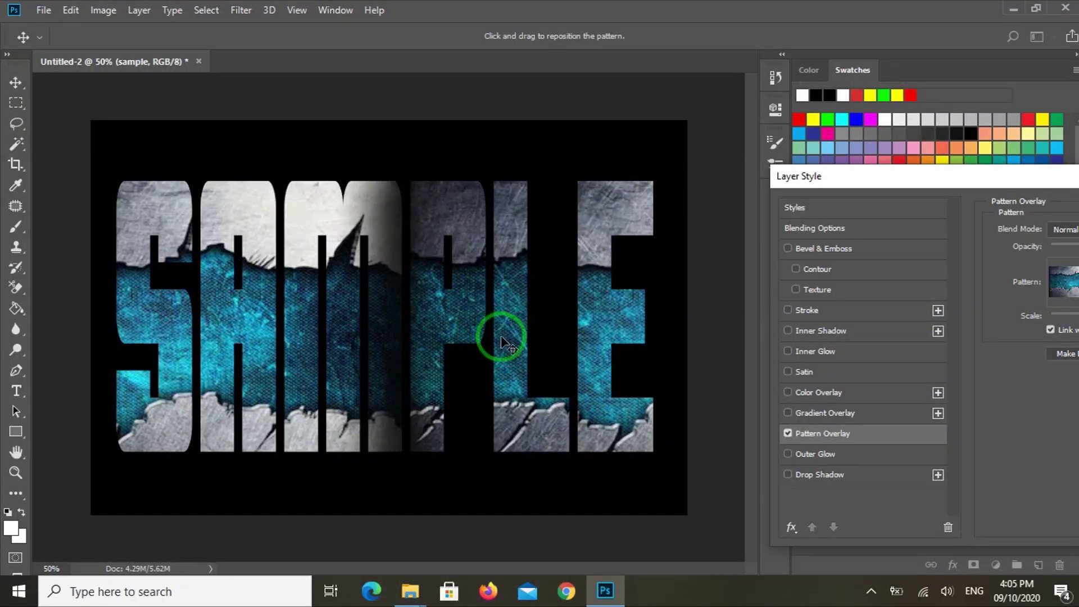
Set the pattern scale to 284% and reposition the texture so its blue band crosses the middle of the letters.
drag(874, 199, 737, 153)
click(968, 281)
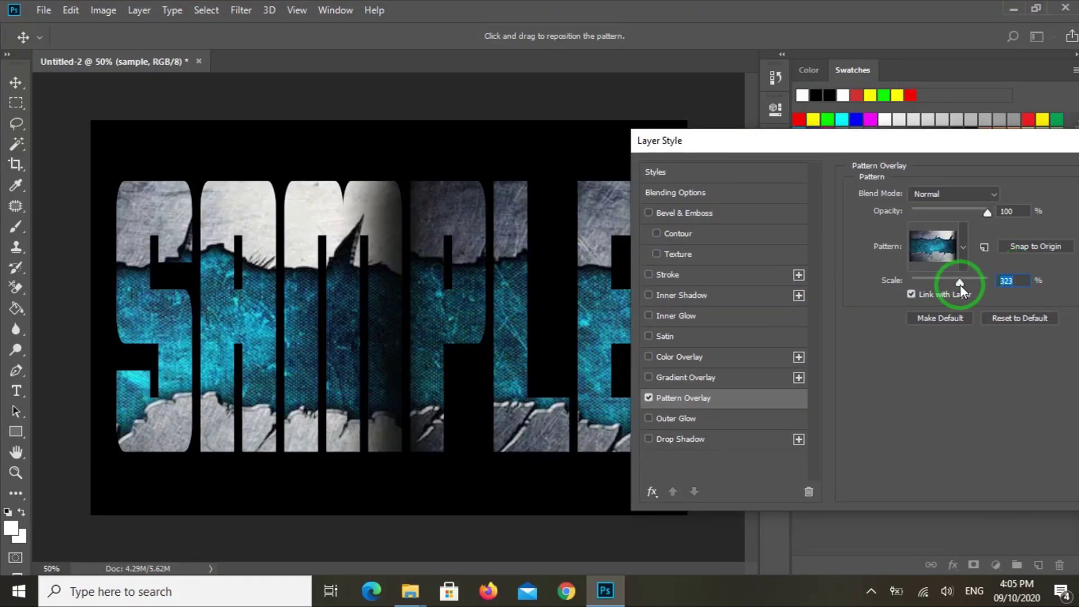
drag(960, 282, 958, 282)
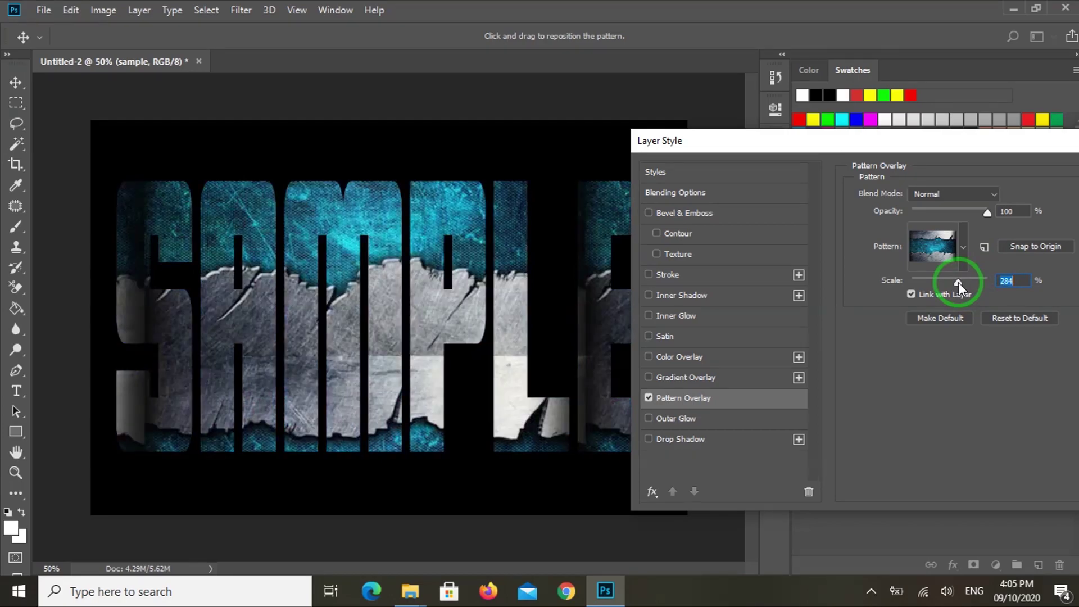
drag(460, 348, 421, 188)
click(774, 195)
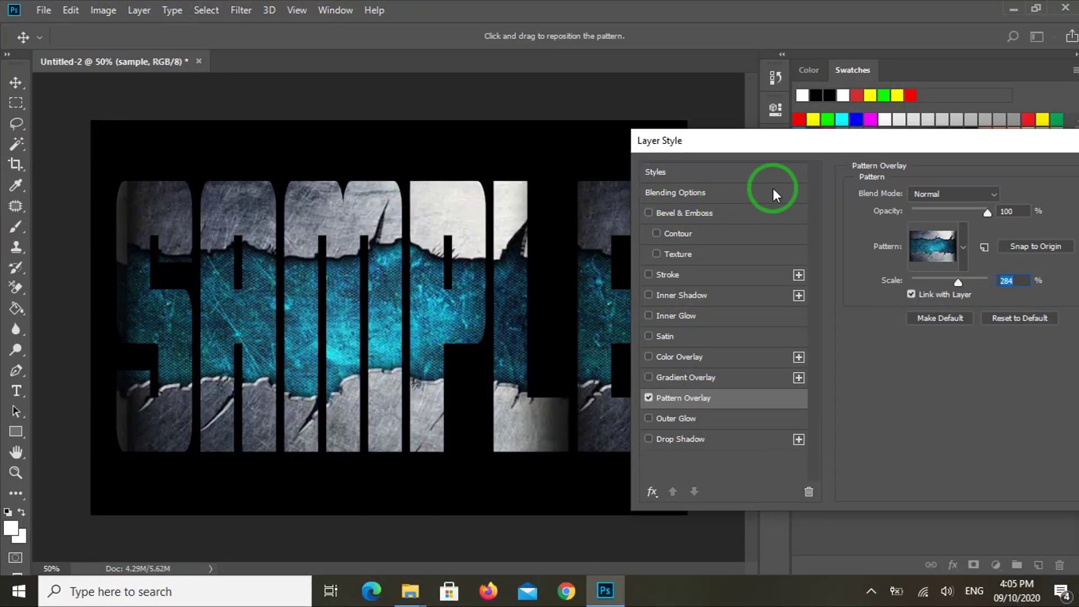
drag(764, 147, 881, 179)
drag(462, 325, 301, 308)
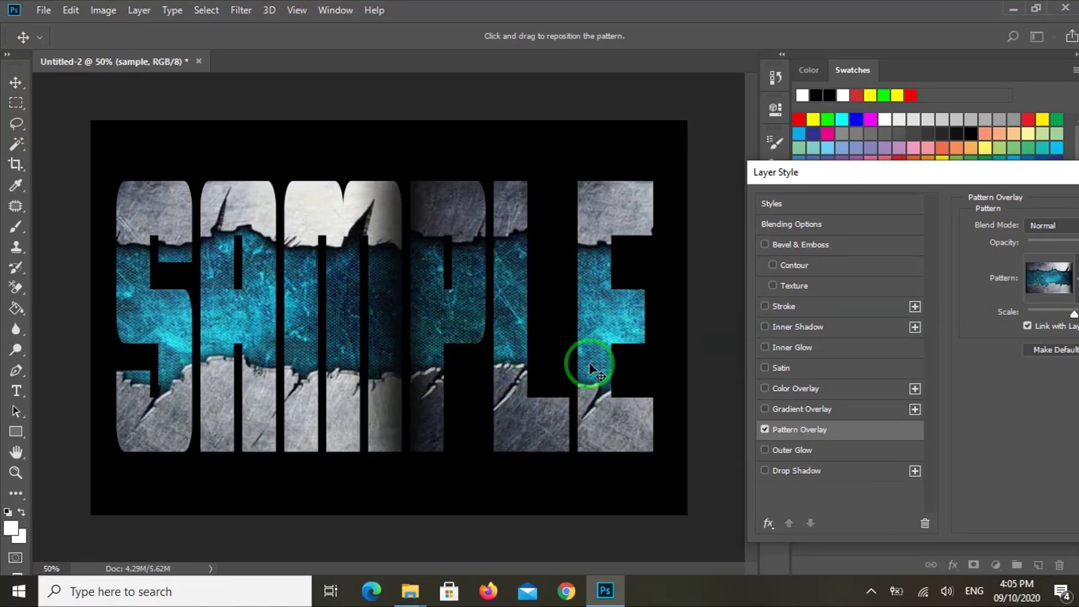
Enable Bevel & Emboss with its Contour option on the text and show the bevel settings.
drag(882, 175, 831, 163)
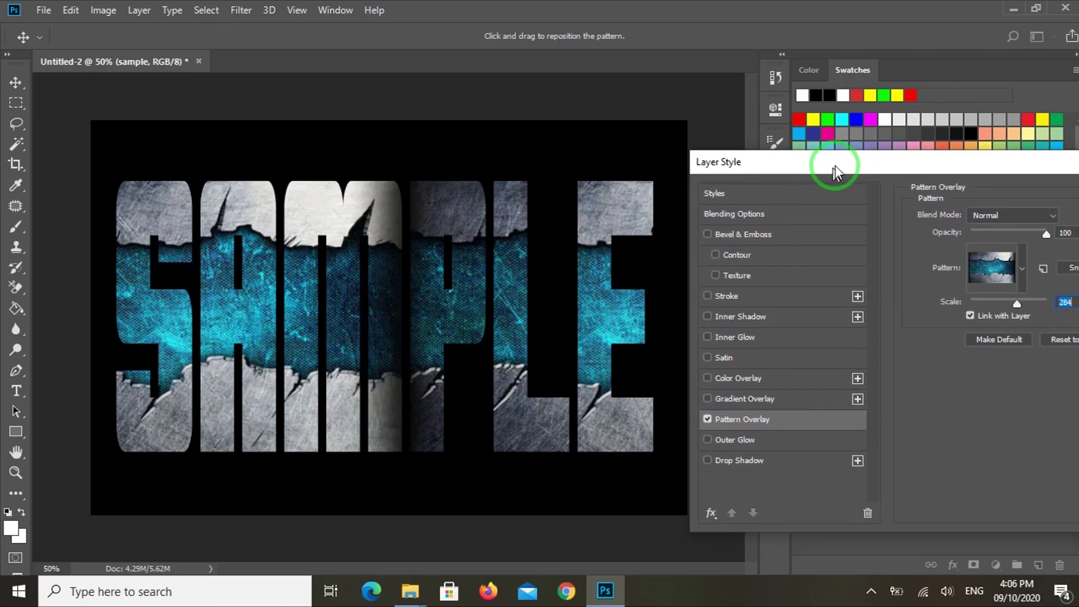
click(710, 230)
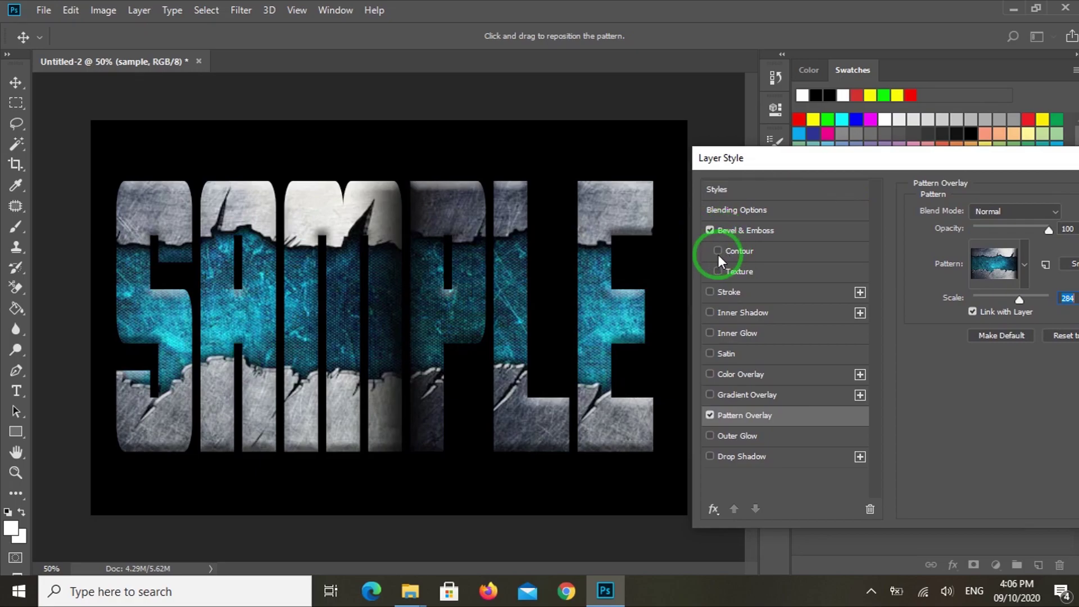
click(719, 251)
click(749, 230)
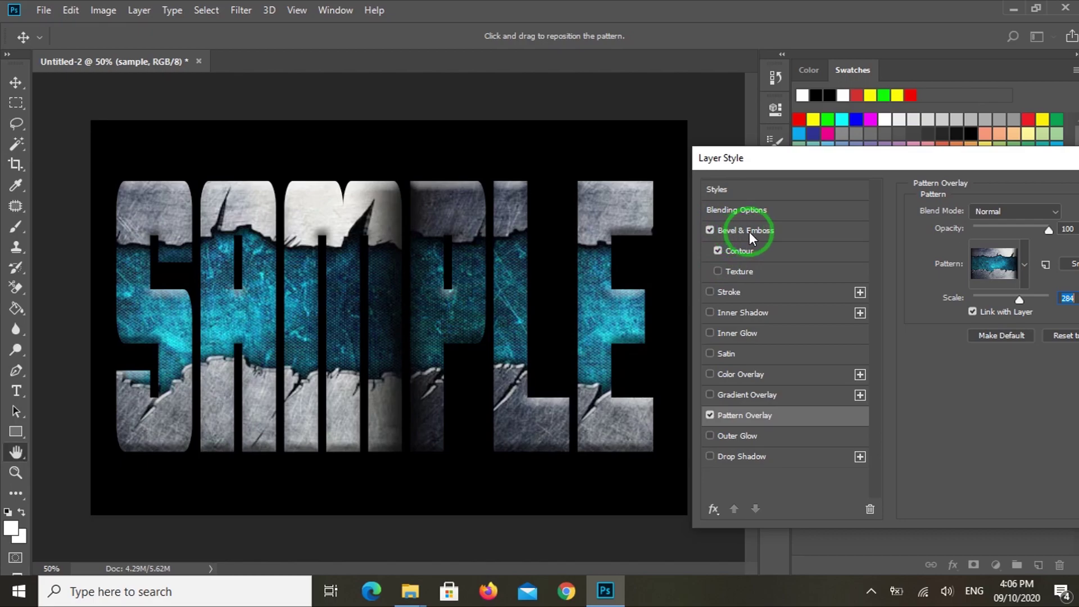
drag(871, 174, 822, 169)
drag(759, 146, 693, 144)
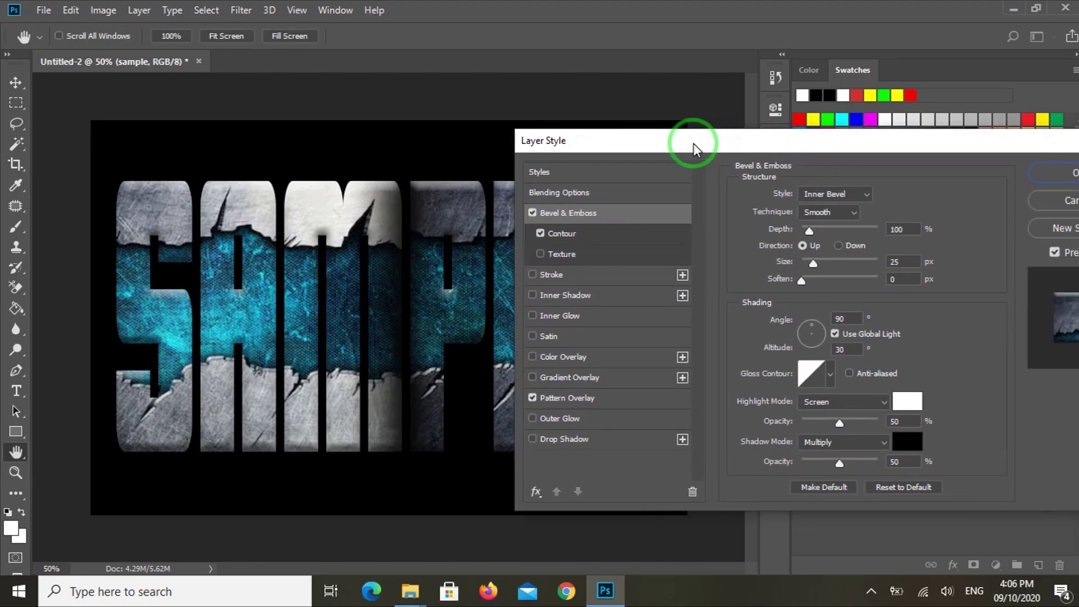
Set the bevel's contour to the fourth preset in the first row and apply the layer style.
click(564, 237)
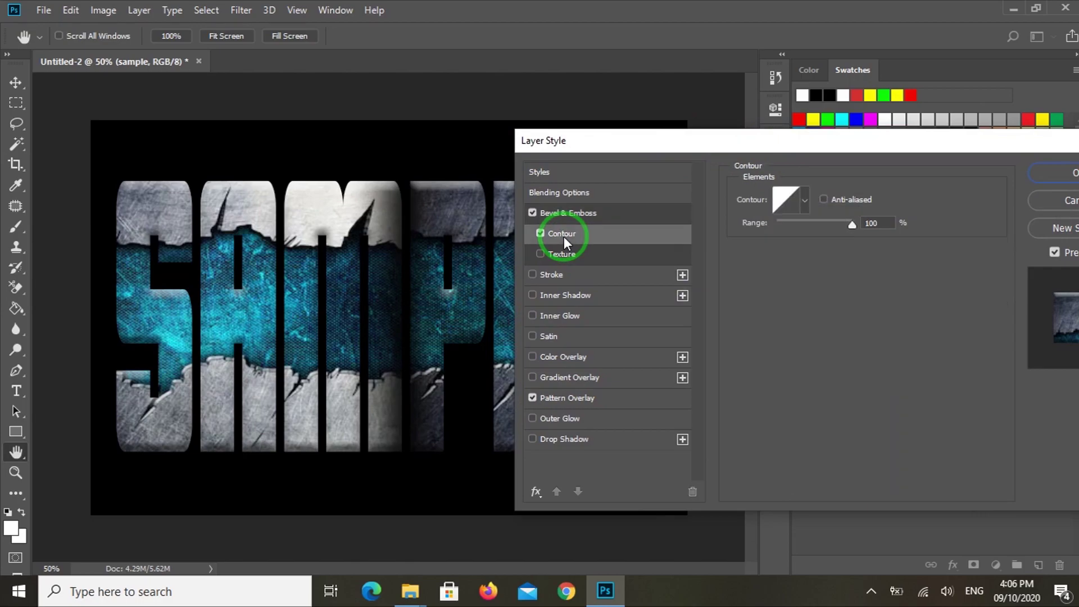
click(807, 211)
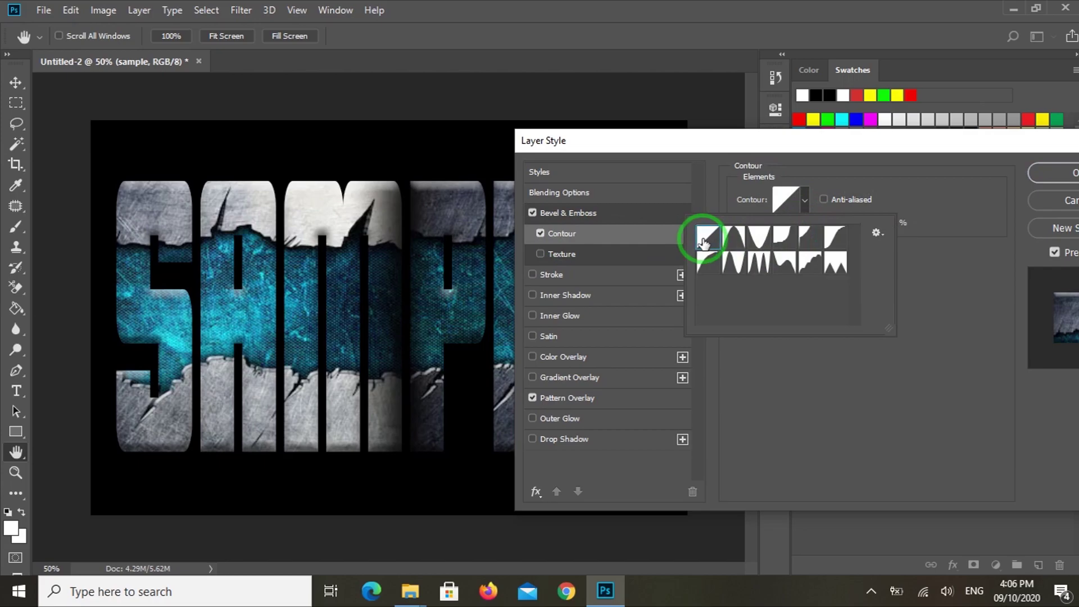
click(731, 249)
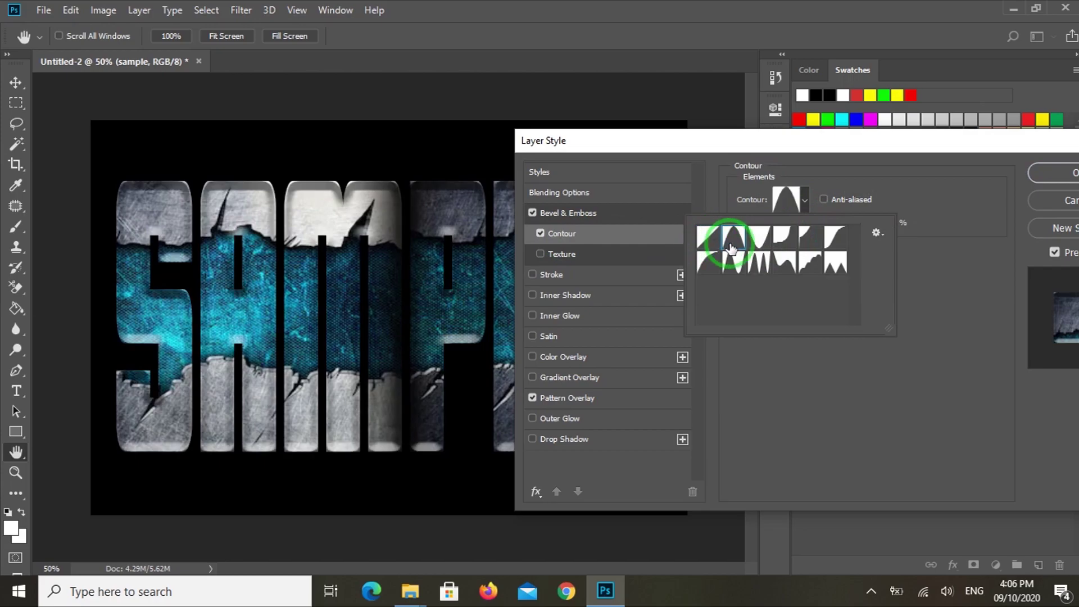
click(791, 240)
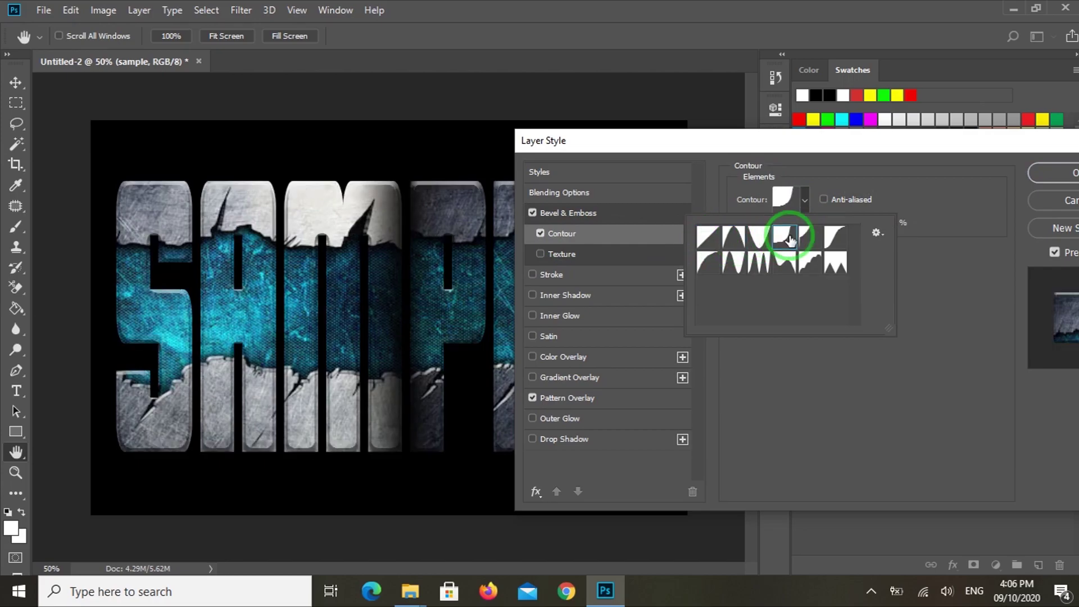
drag(744, 144, 638, 148)
click(936, 174)
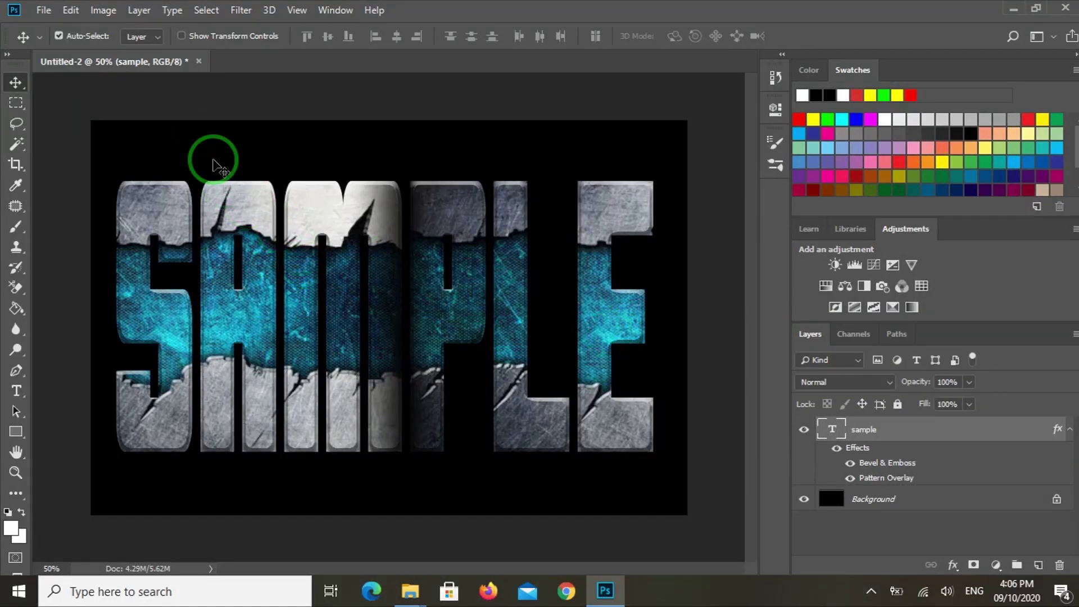
Start saving a copy of the document in JPEG format with the file name sample.
click(47, 11)
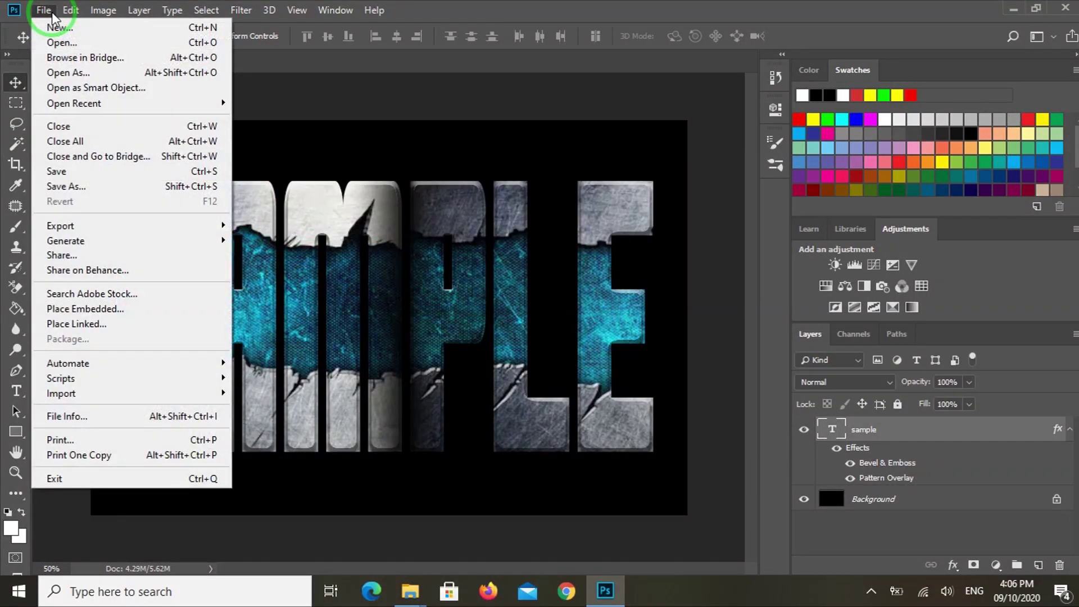
click(54, 186)
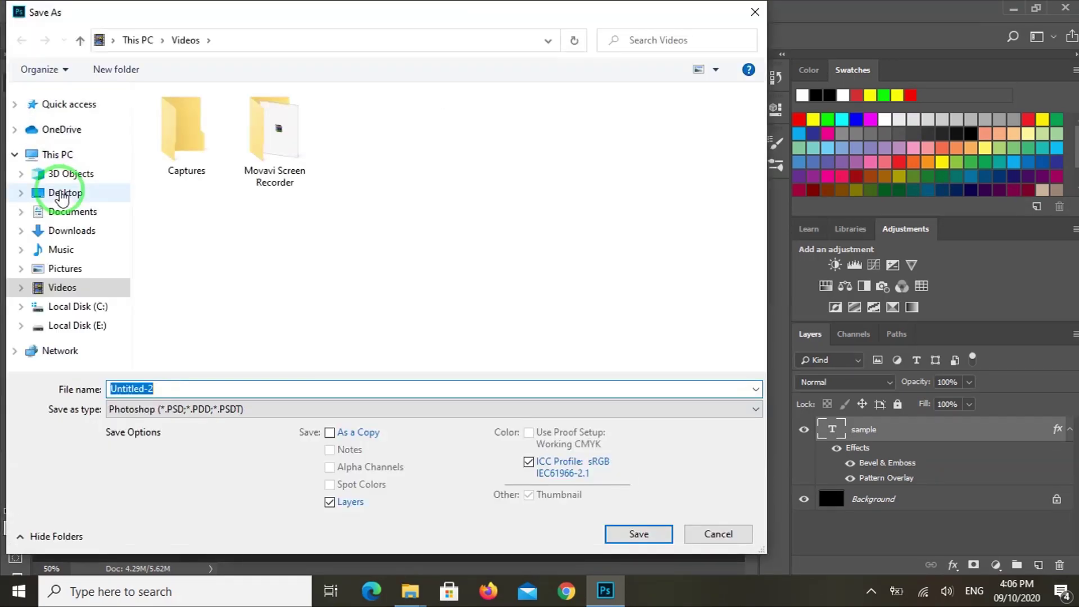
click(264, 413)
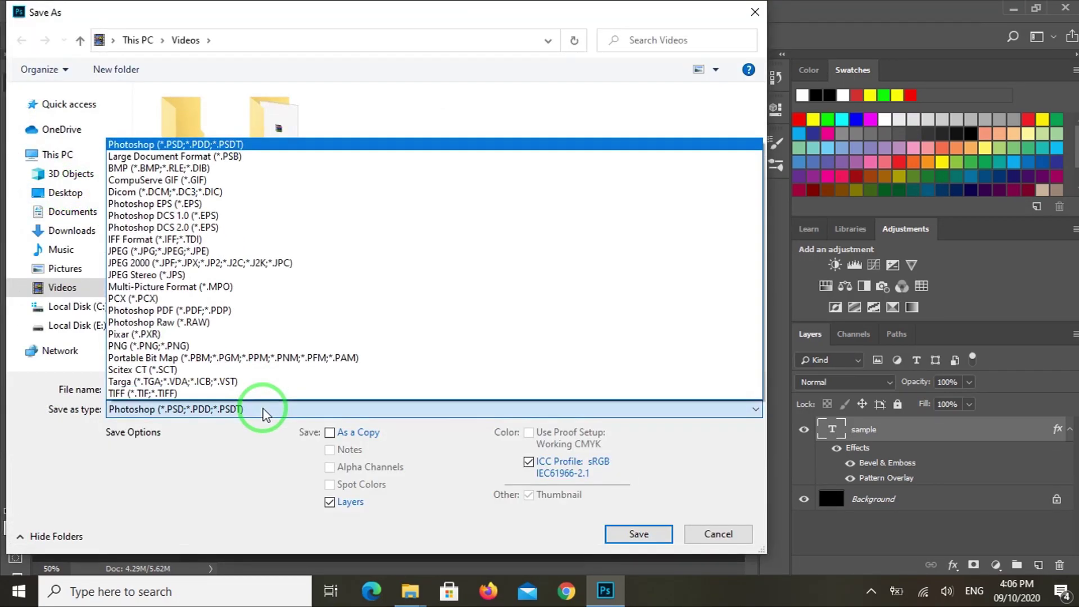
click(178, 257)
click(161, 389)
text(sample)
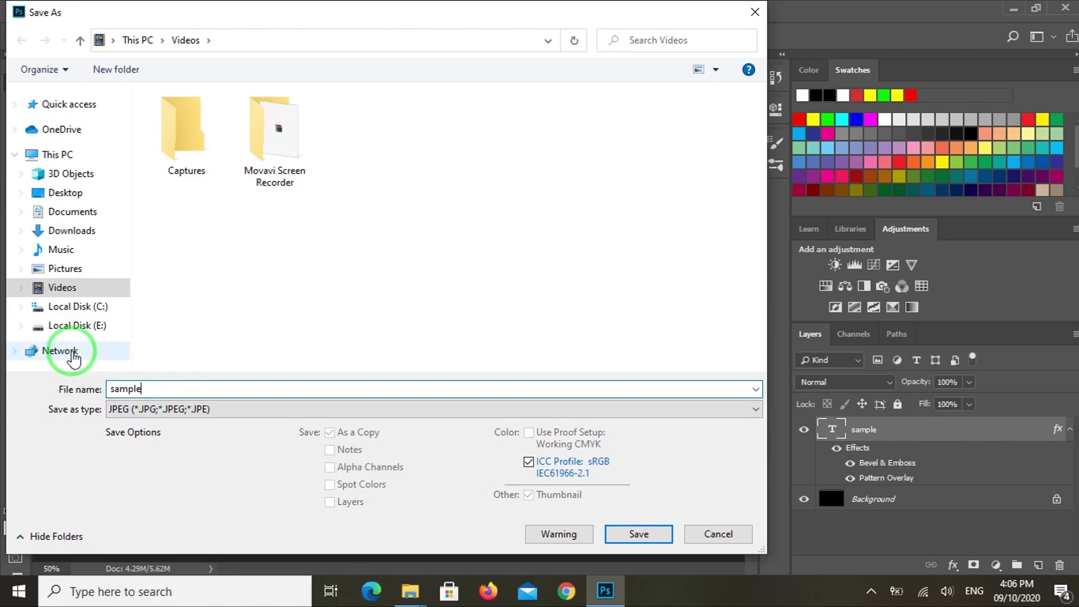
Save the JPEG into New folder inside Pictures, accepting quality 8 with the Progressive format option.
click(67, 273)
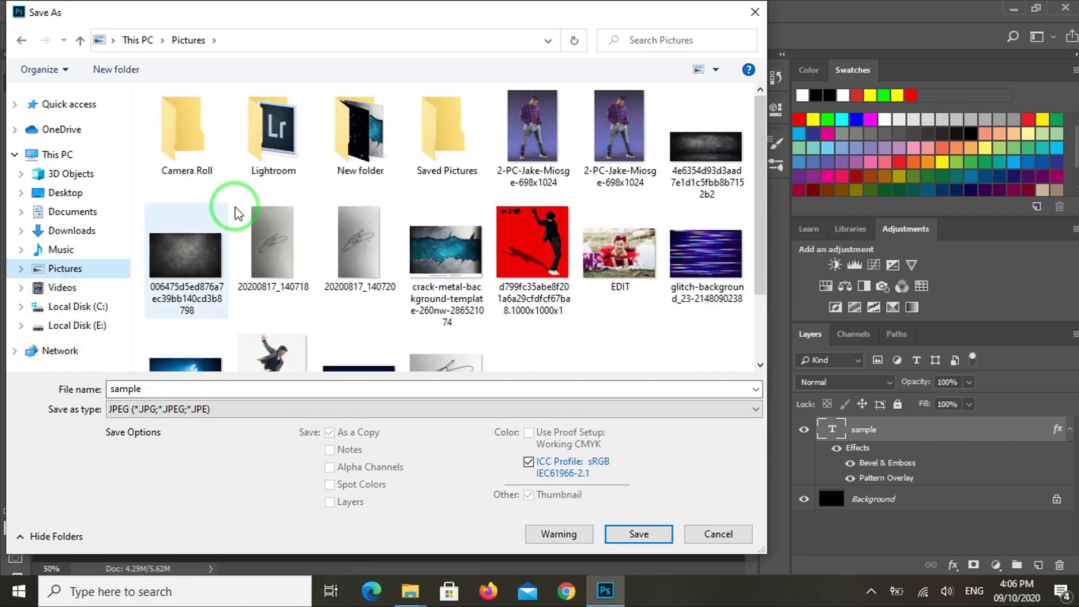
double_click(361, 118)
click(618, 531)
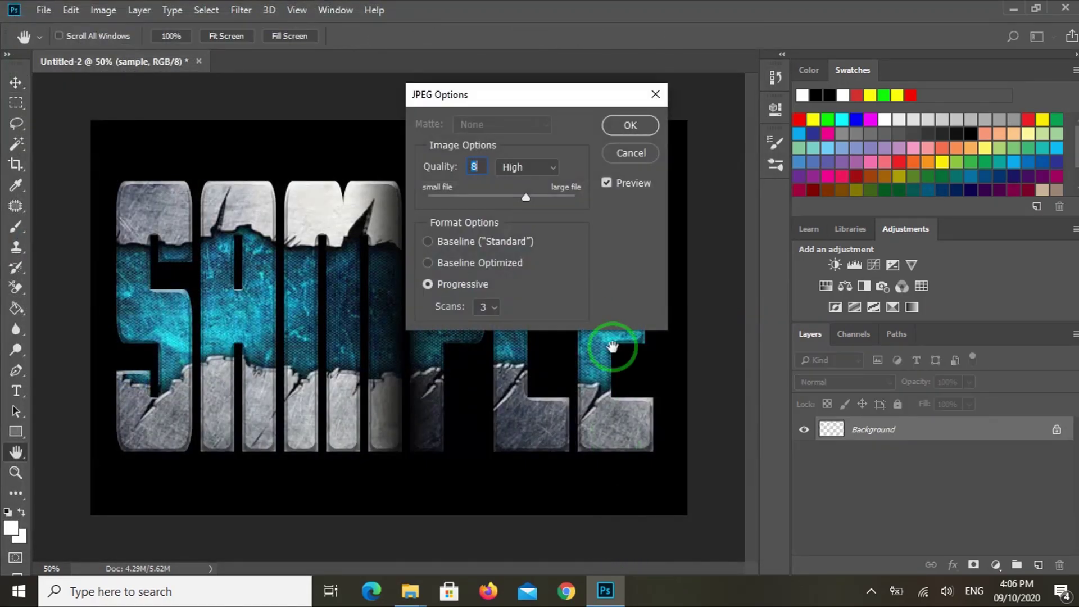
click(630, 126)
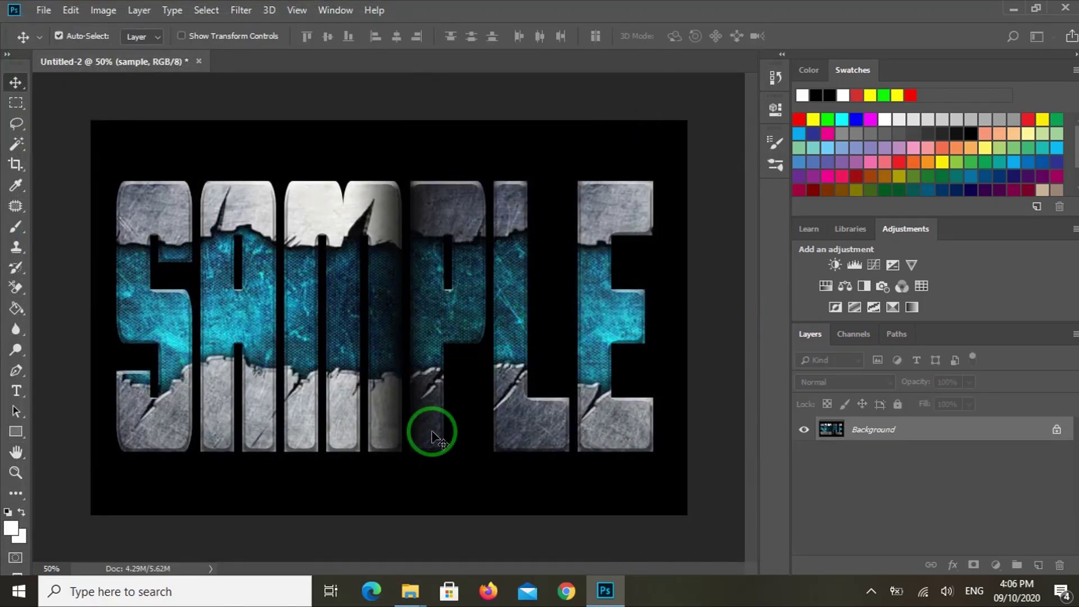
Switch to the File Explorer window showing New folder and open the saved sample image.
mouse_move(411, 601)
click(494, 519)
click(980, 225)
double_click(980, 224)
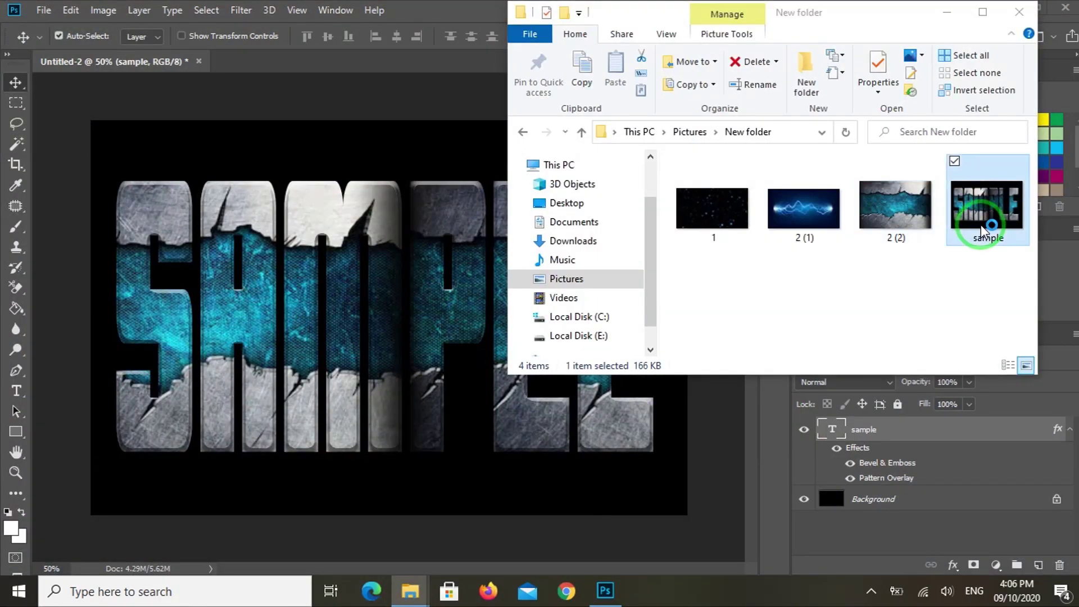